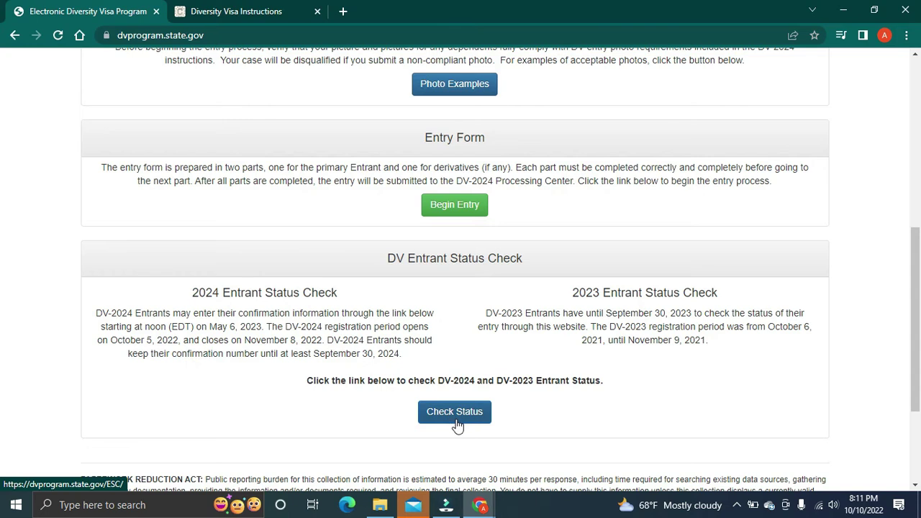
Step: Scroll through the DV-2024 instructions on the Diversity Visa Instructions tab
left_click(221, 7)
scroll(350, 311, "down", 3)
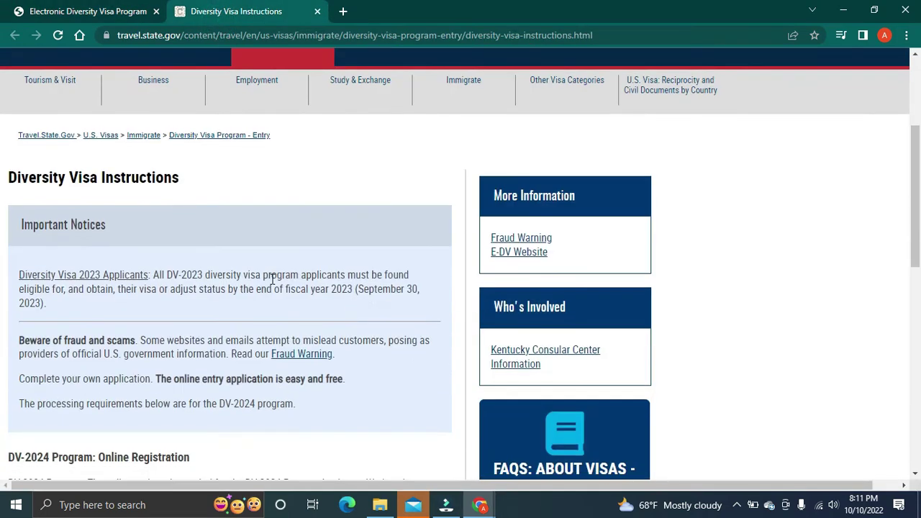
scroll(344, 309, "down", 3)
scroll(339, 311, "down", 2)
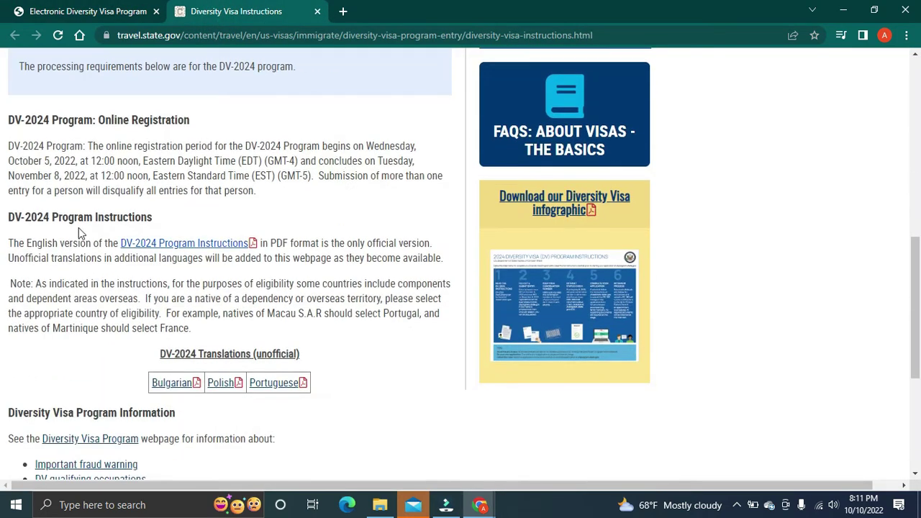
scroll(319, 287, "down", 4)
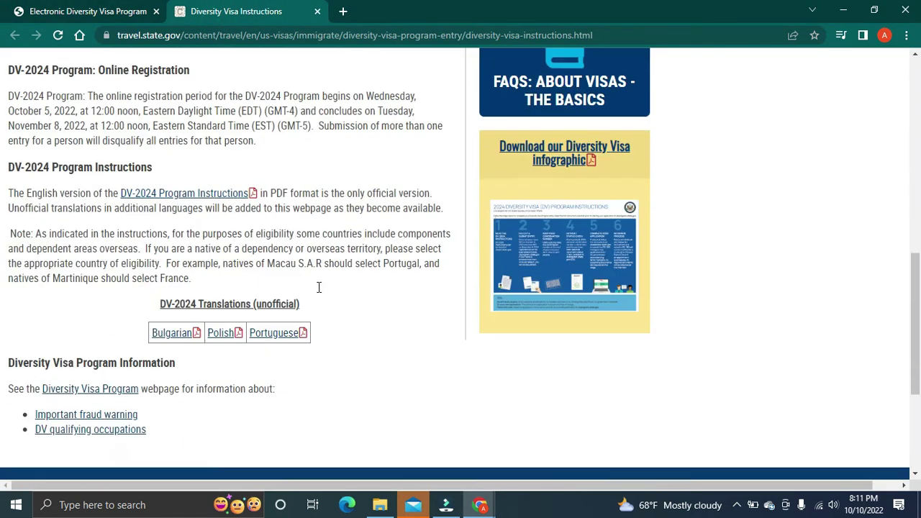
scroll(318, 289, "up", 4)
scroll(301, 266, "up", 3)
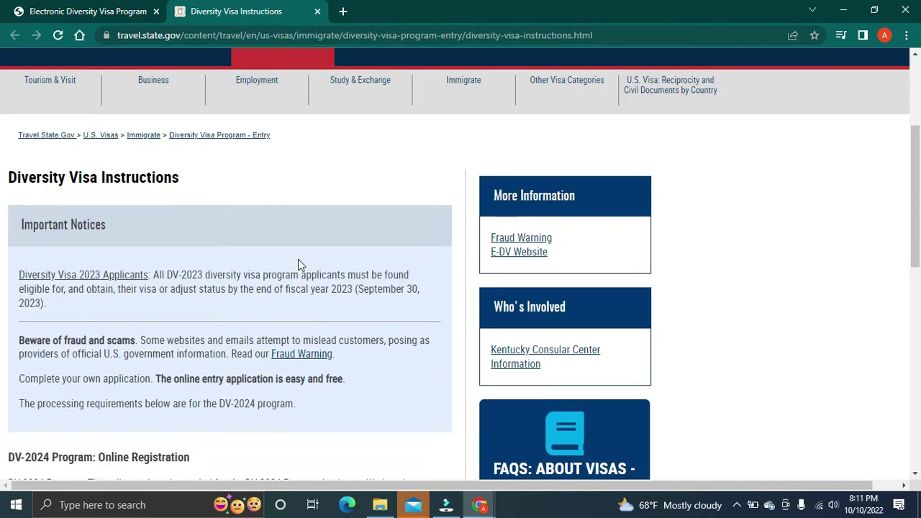
Step: Return to the Electronic Diversity Visa Program page and begin a new entry
left_click(134, 10)
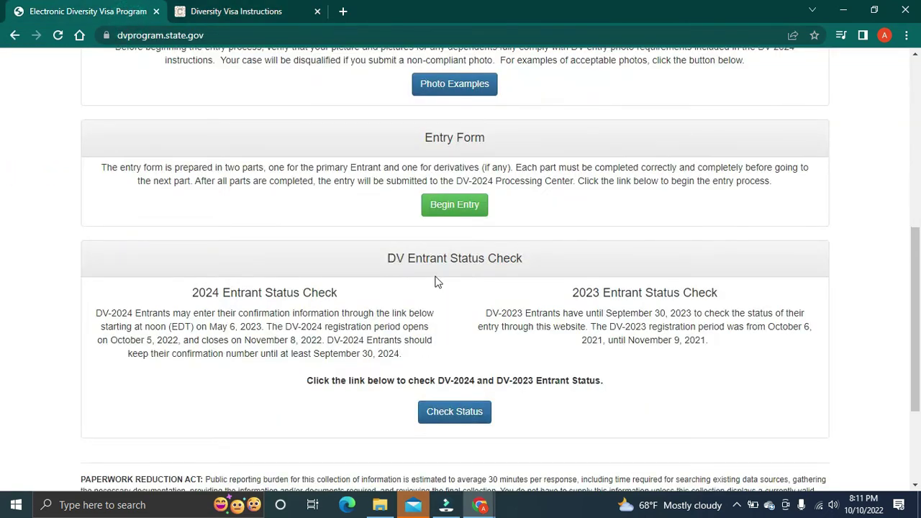
scroll(436, 267, "up", 2)
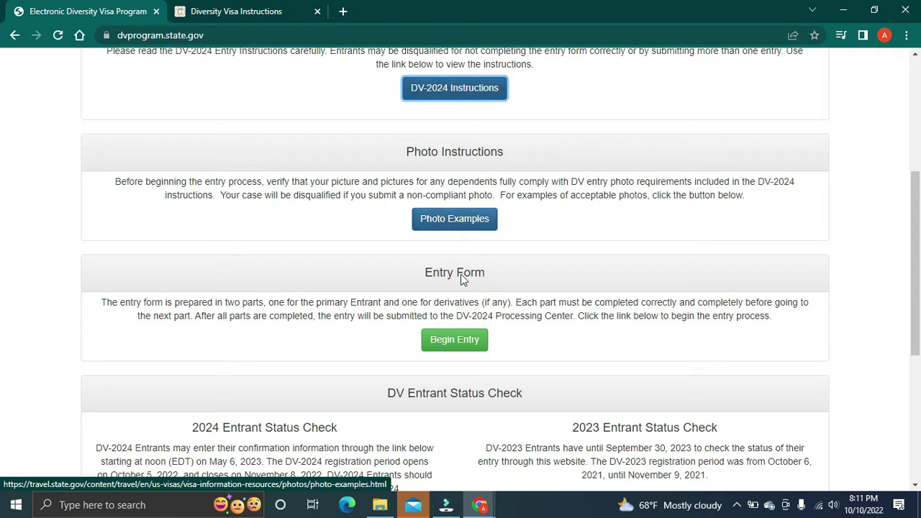
left_click(451, 349)
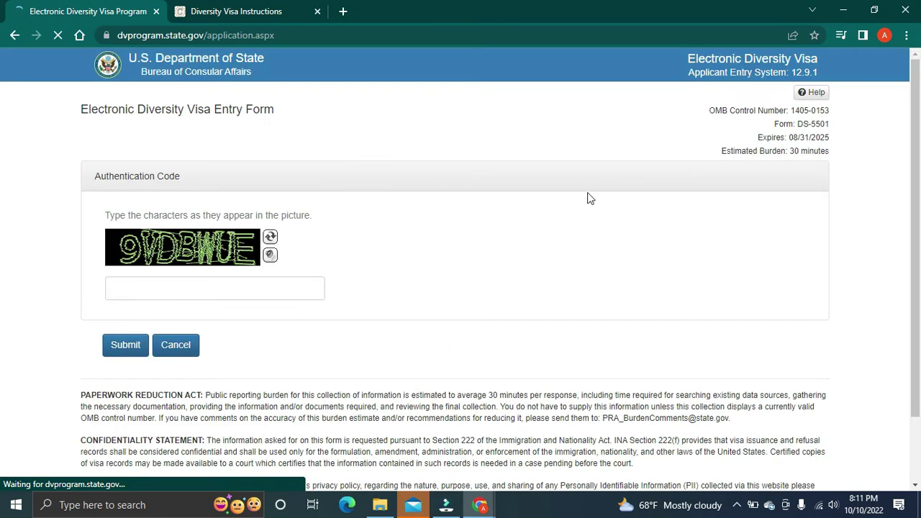
Step: Set the browser page zoom to 125%
left_click(907, 35)
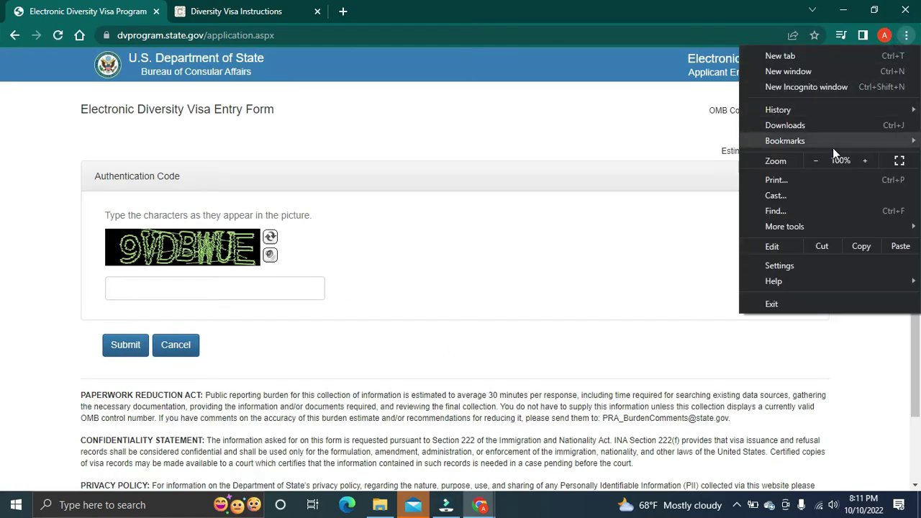
left_click(817, 160)
left_click(865, 161)
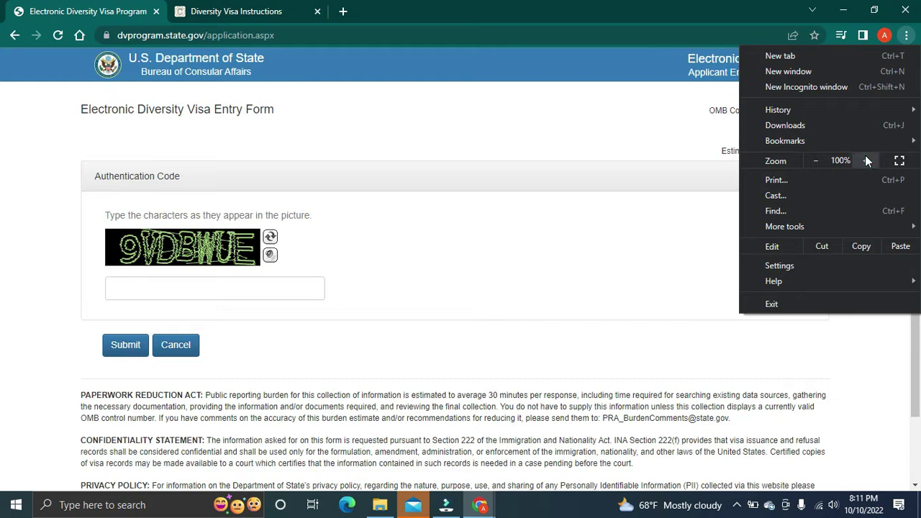
left_click(866, 161)
left_click(866, 161)
left_click(473, 294)
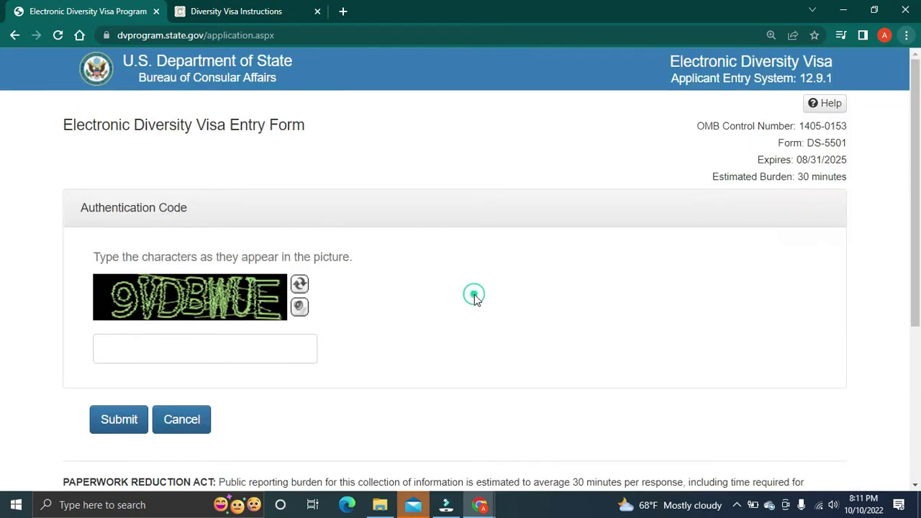
scroll(438, 312, "down", 1)
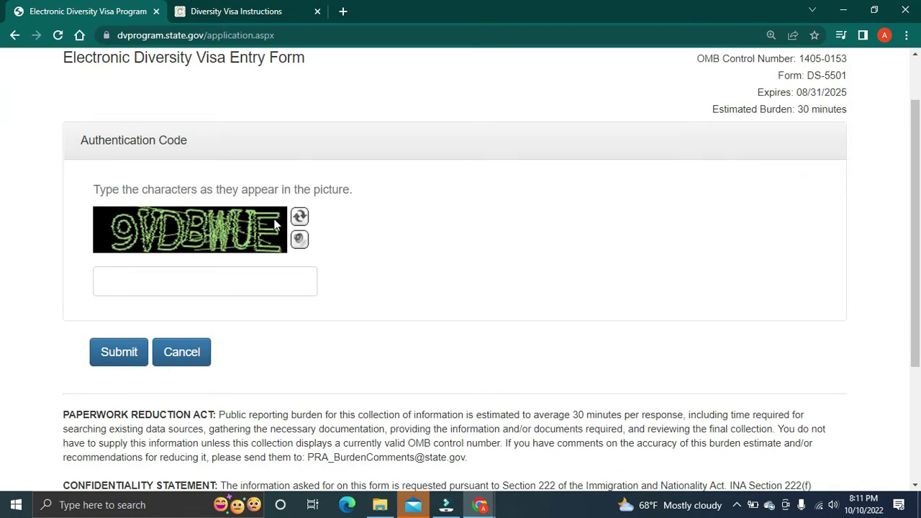
Step: Refresh the CAPTCHA until readable, then enter and submit the authentication code
left_click(299, 216)
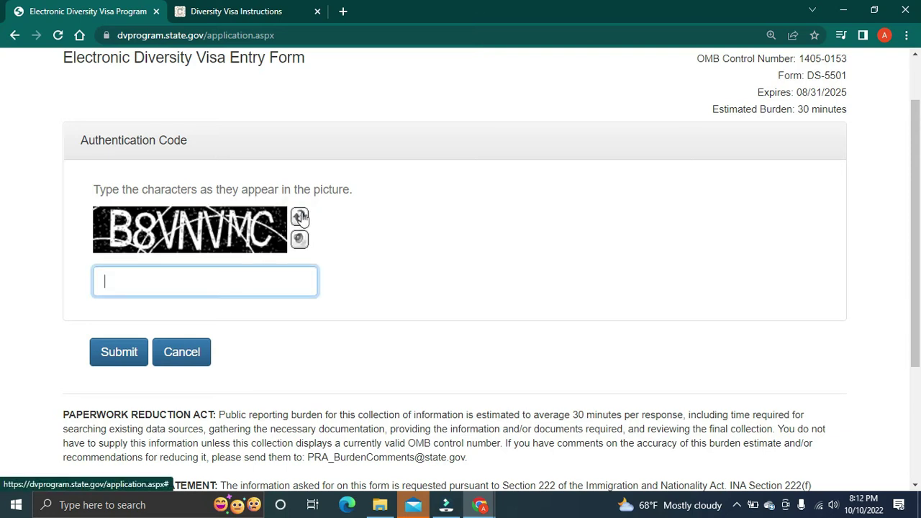
left_click(300, 217)
left_click(299, 217)
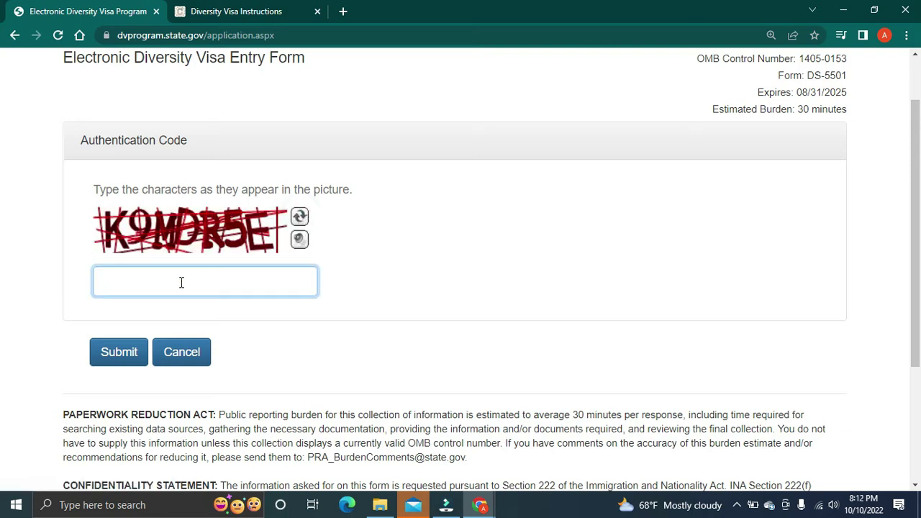
type("K9MDR5E")
left_click(120, 352)
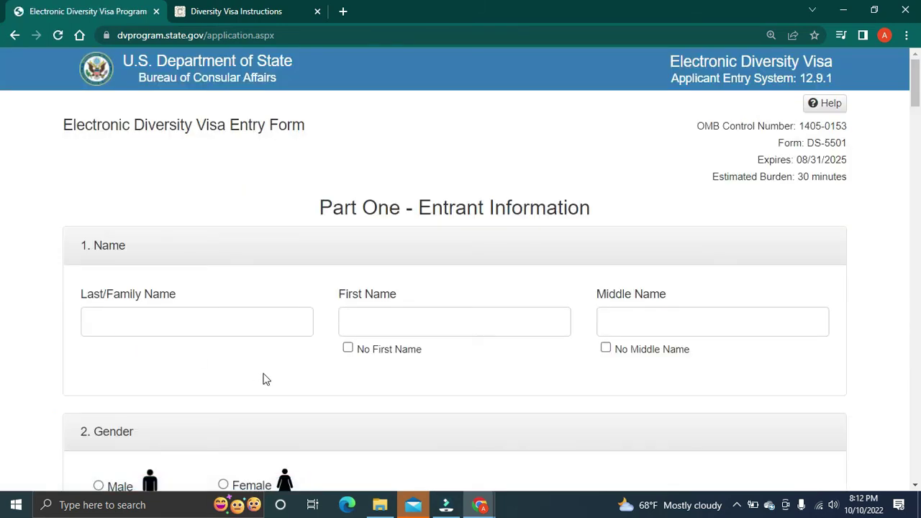
Step: Reduce the browser page zoom from 125% to 110%
left_click(906, 35)
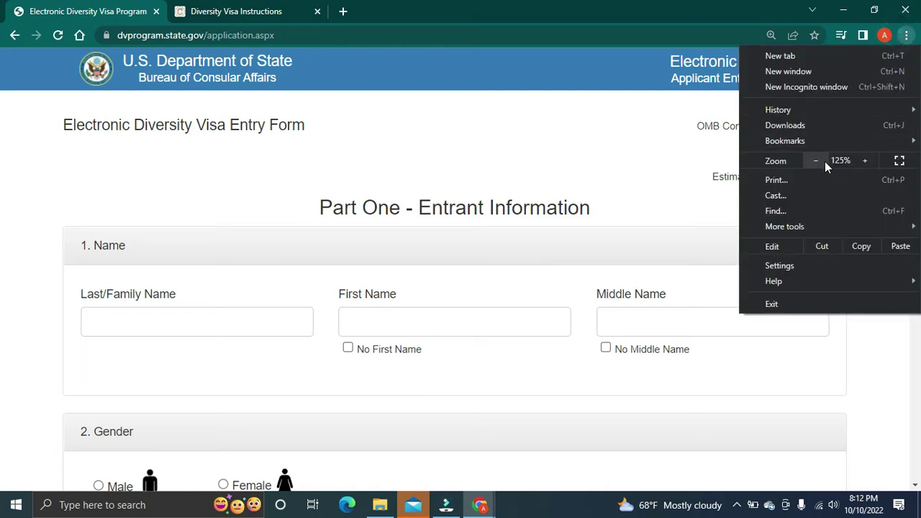
left_click(816, 161)
left_click(532, 328)
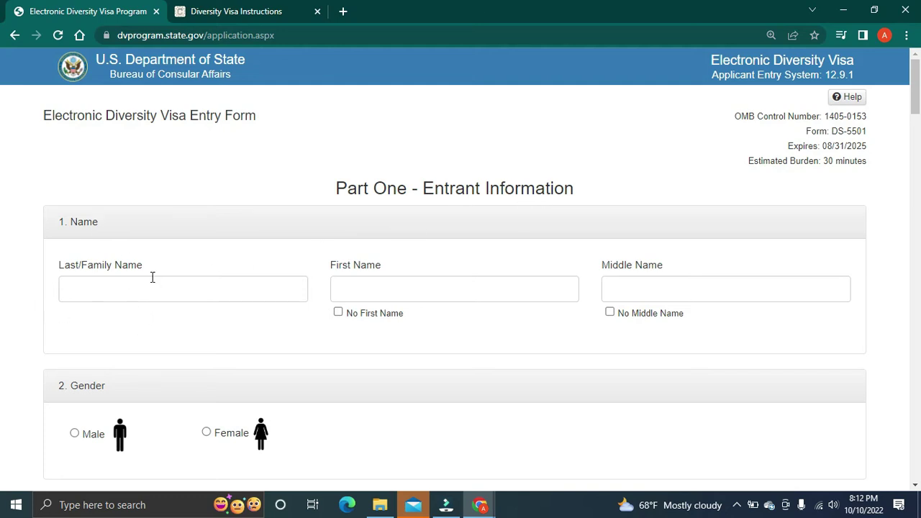
Step: Enter the entrant's last name and first name
left_click(103, 285)
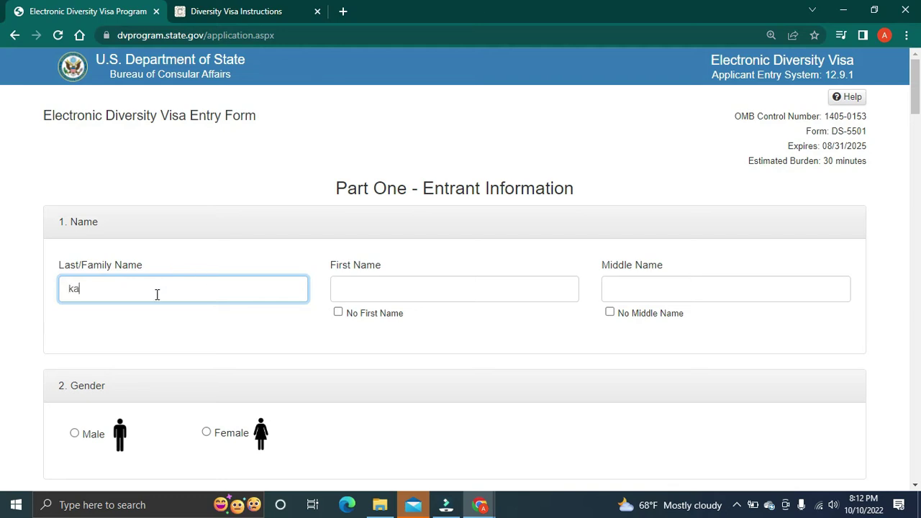
key("Tab")
type("Bi")
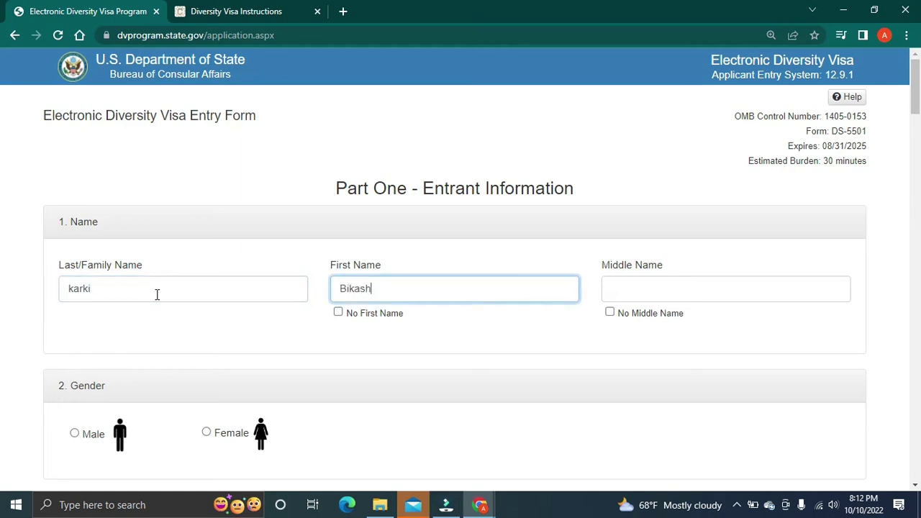
left_click(607, 282)
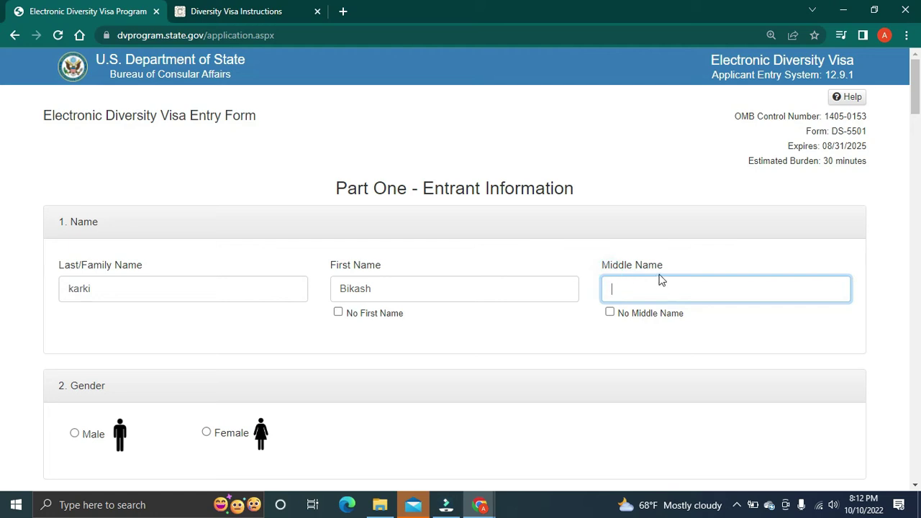
Step: Check No Middle Name and set Gender to Male
left_click(609, 313)
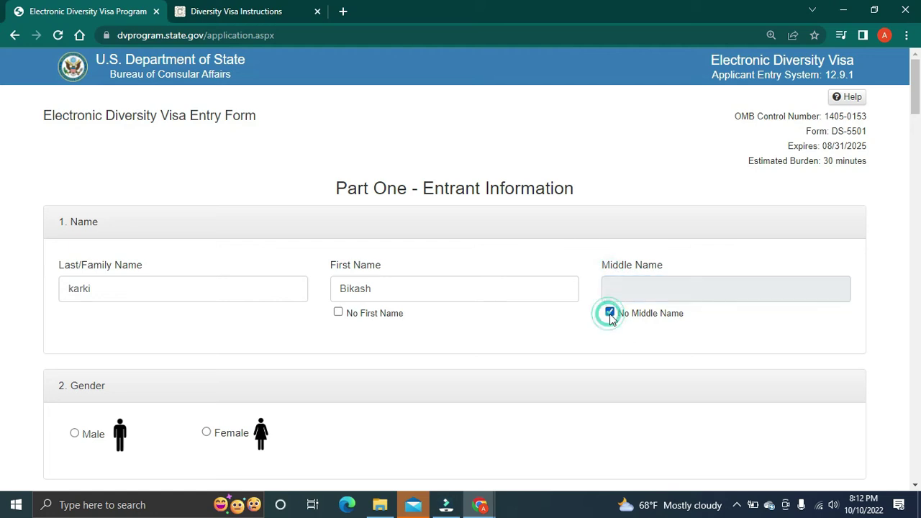
scroll(432, 367, "down", 4)
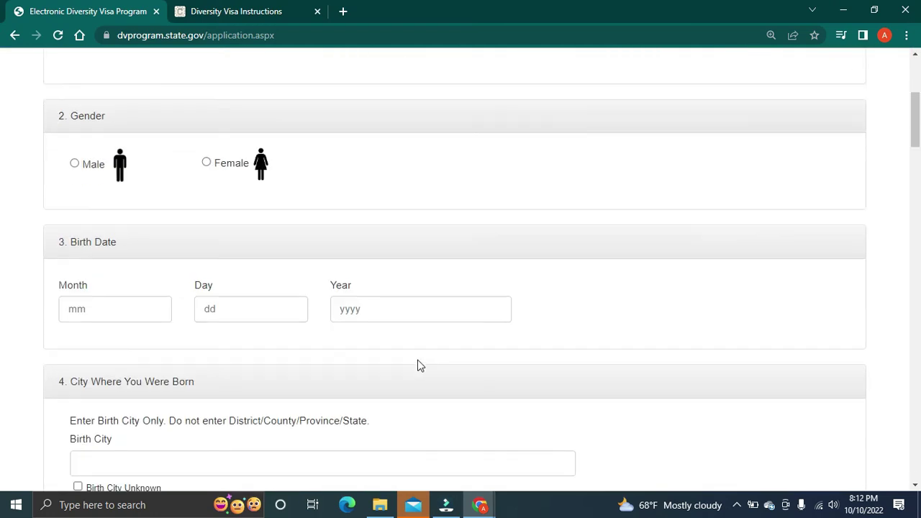
scroll(66, 199, "up", 1)
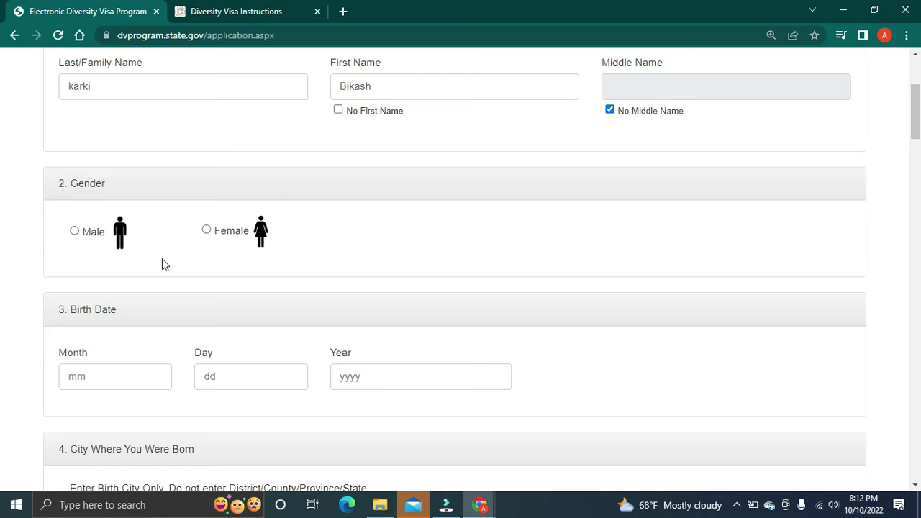
left_click(74, 231)
left_click(207, 231)
left_click(76, 232)
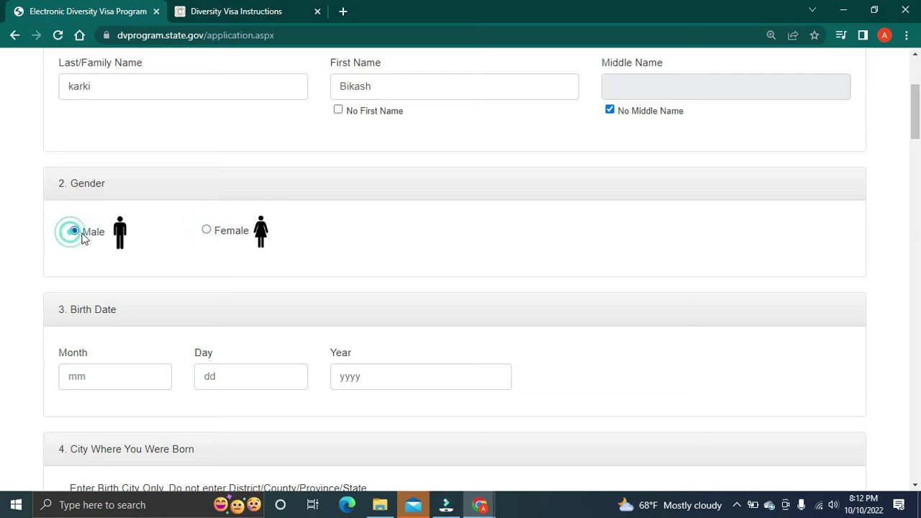
scroll(137, 354, "down", 1)
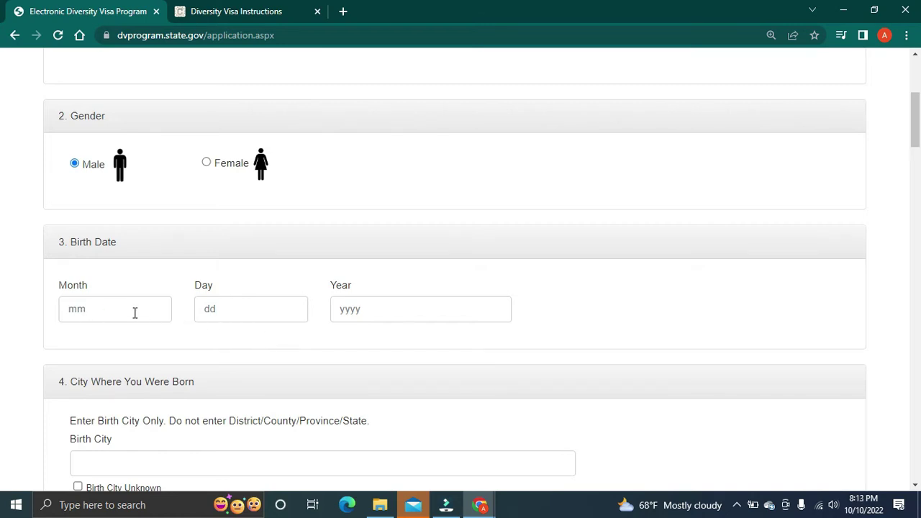
Step: Search 'nepali to english date converter' in a new tab and open the Hamro Patro result
left_click(343, 9)
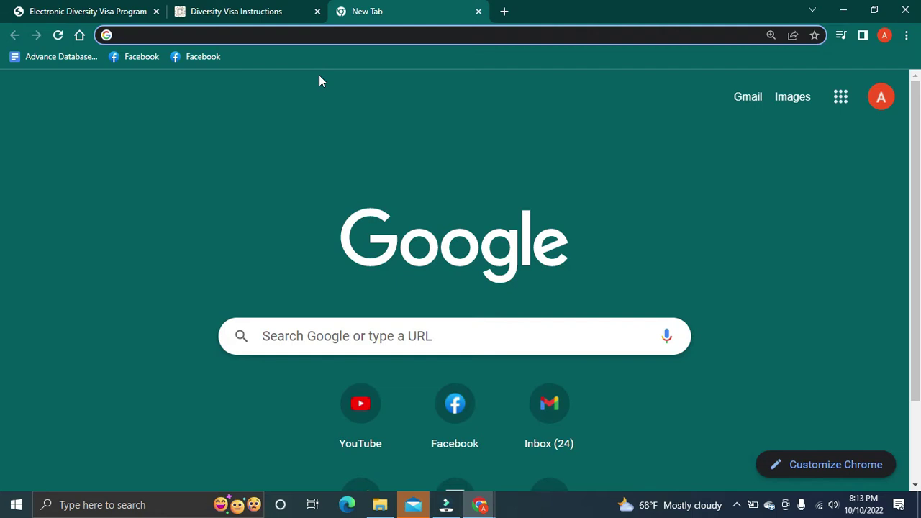
type("nepali to englis")
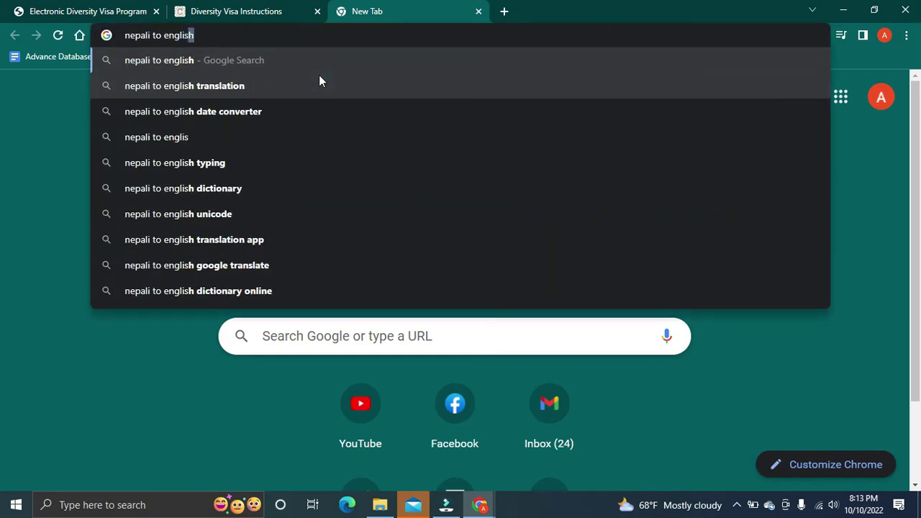
type("h data con")
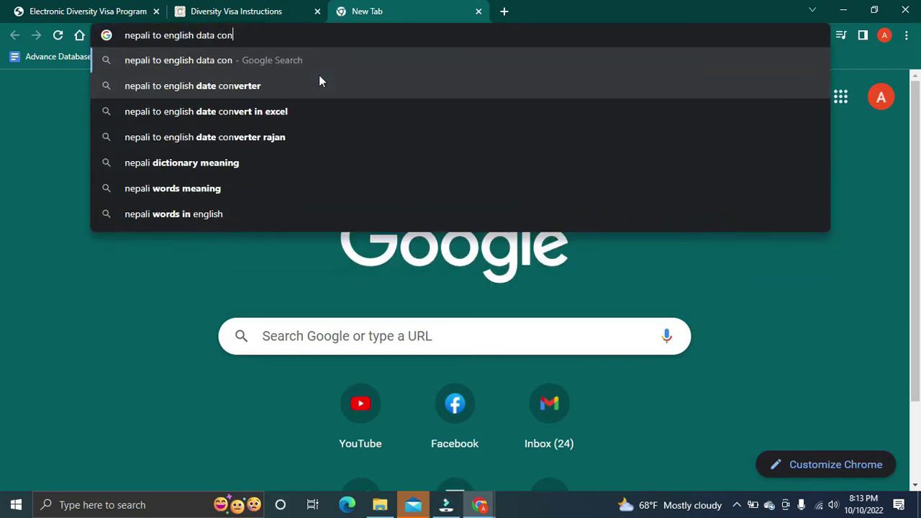
left_click(193, 87)
left_click(225, 199)
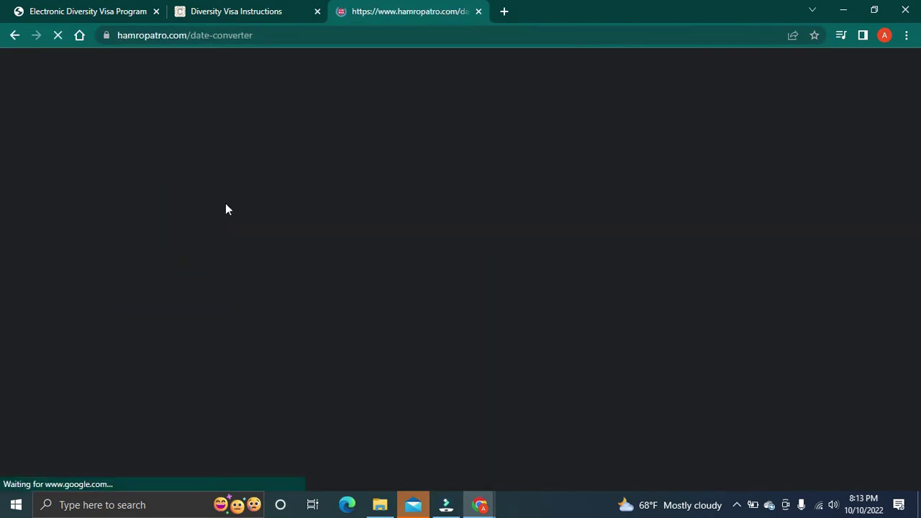
scroll(353, 288, "down", 2)
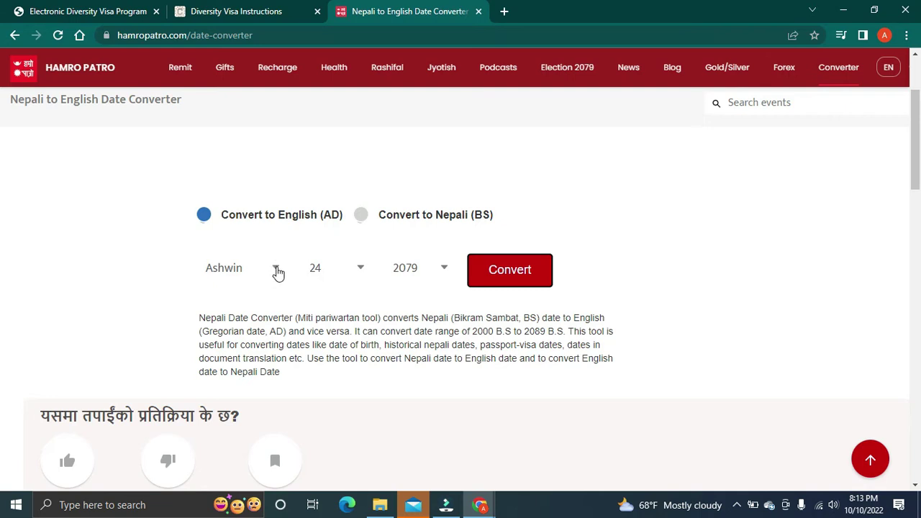
left_click(276, 271)
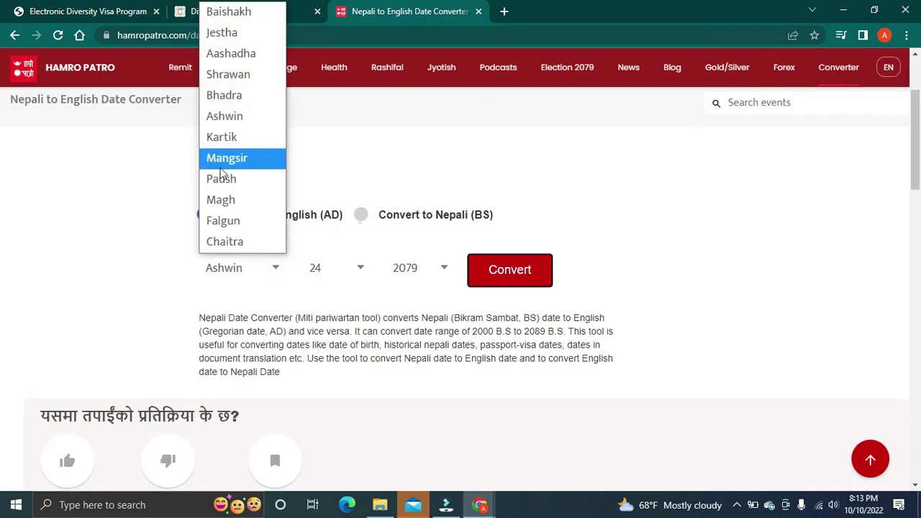
left_click(221, 181)
left_click(358, 274)
left_click(333, 223)
left_click(433, 273)
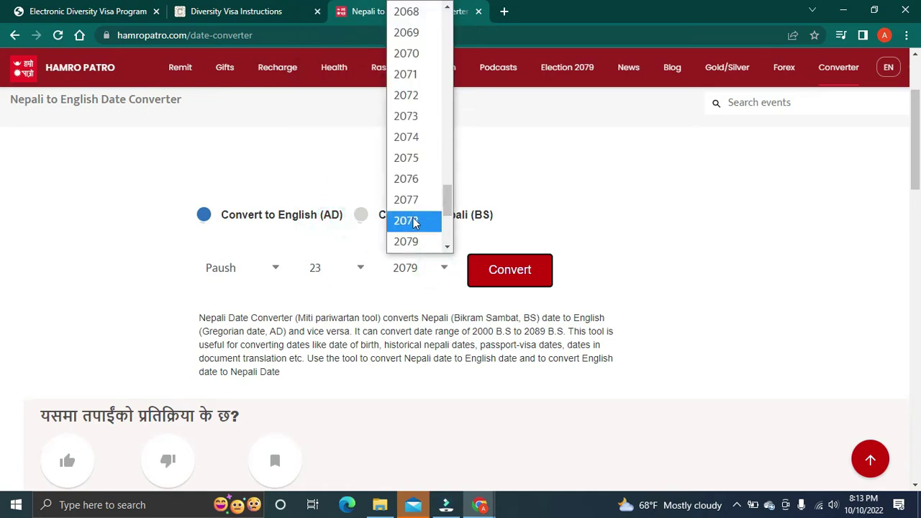
scroll(408, 195, "up", 8)
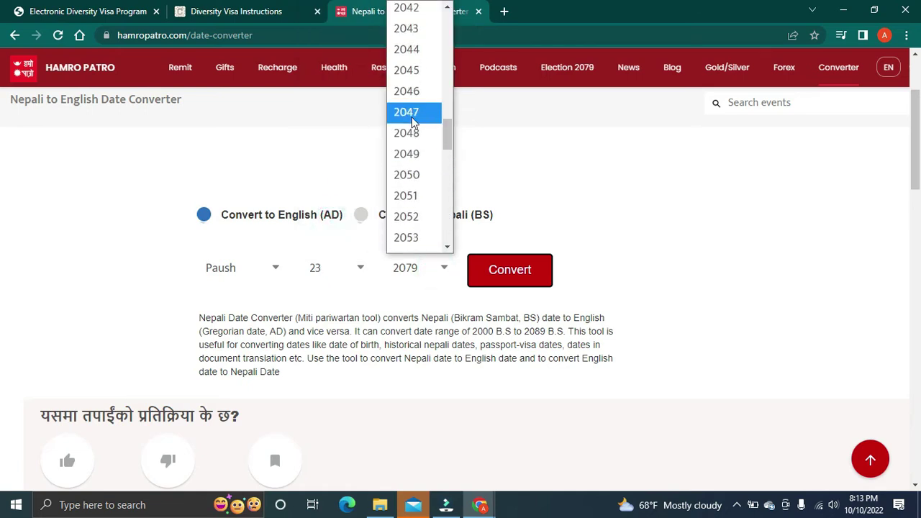
scroll(407, 195, "down", 2)
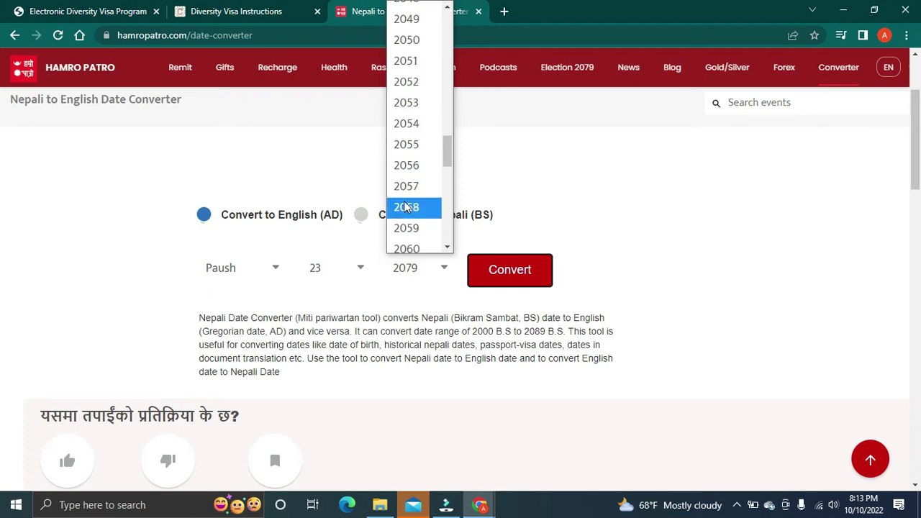
left_click(406, 207)
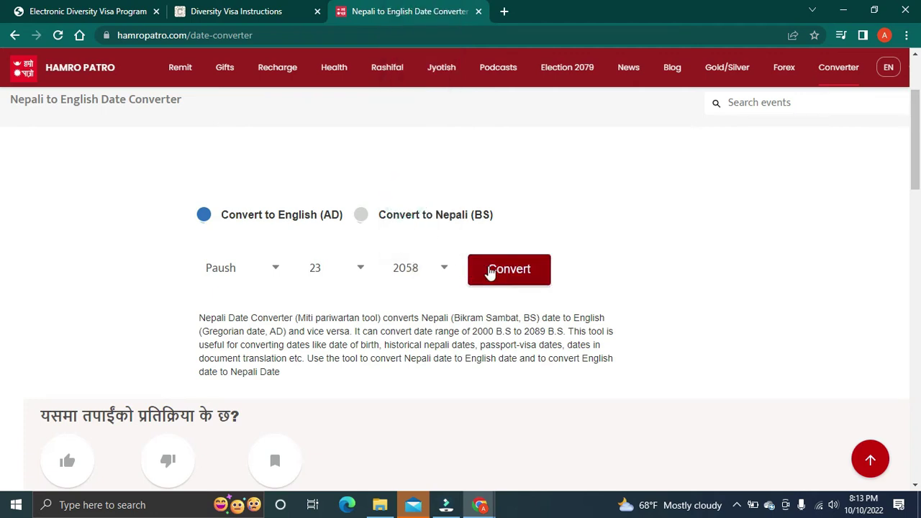
left_click(490, 271)
scroll(479, 350, "down", 2)
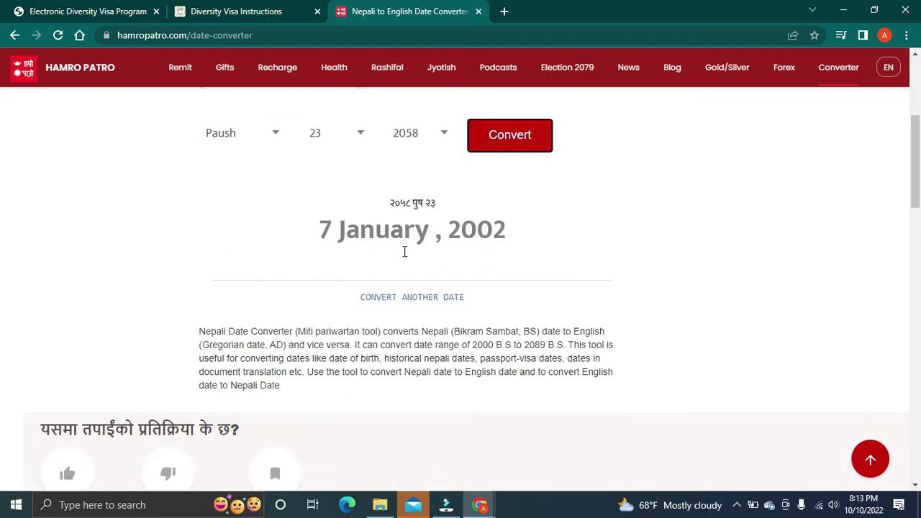
scroll(460, 251, "up", 1)
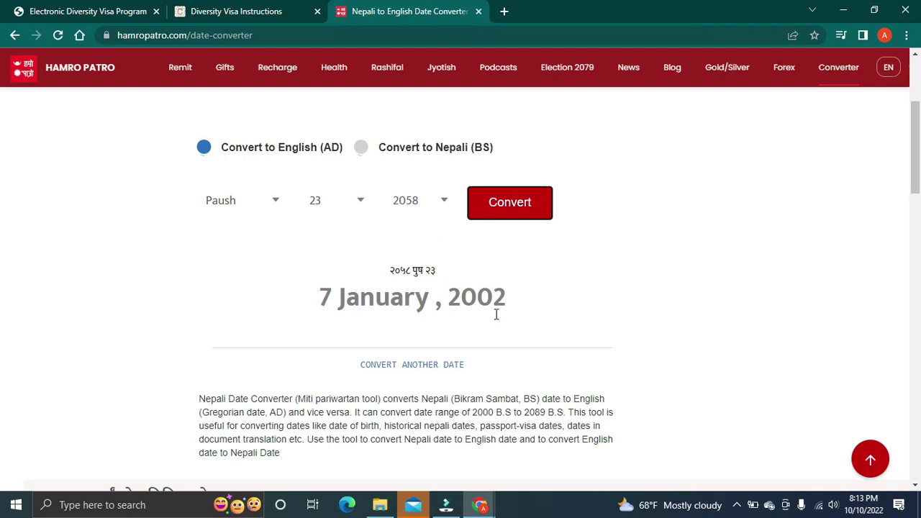
Step: Close the Diversity Visa Instructions tab and return to the DV entry form
left_click(210, 9)
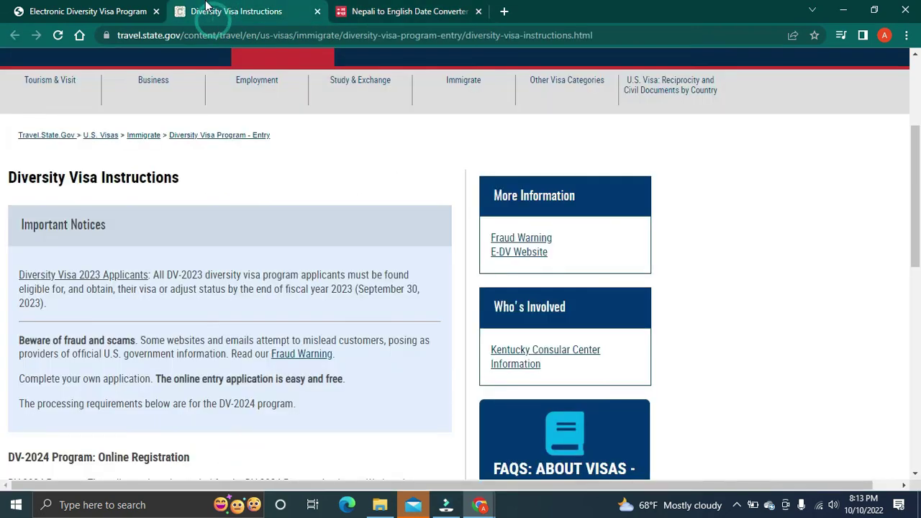
left_click(317, 11)
left_click(54, 7)
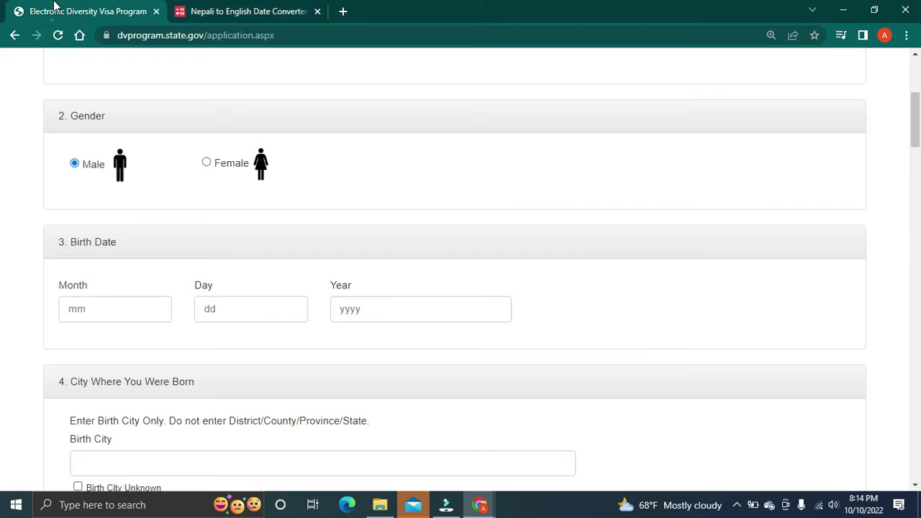
left_click(115, 314)
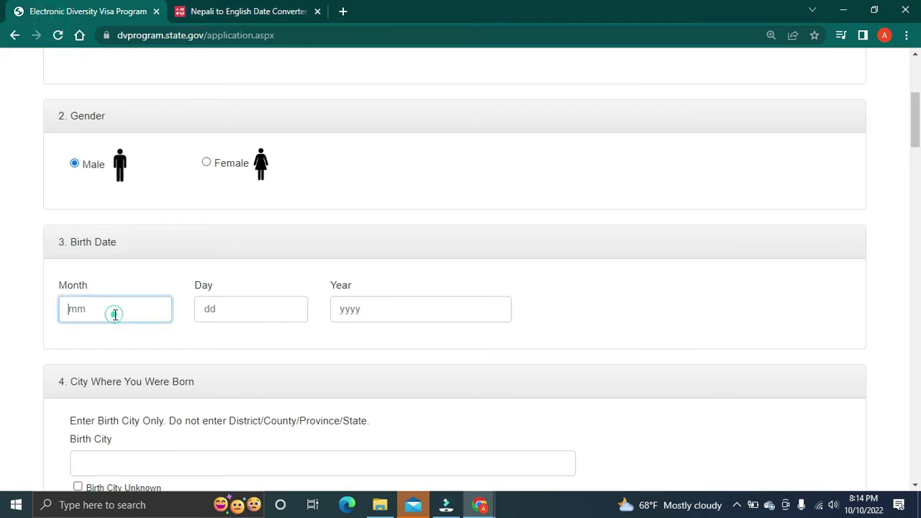
type("01")
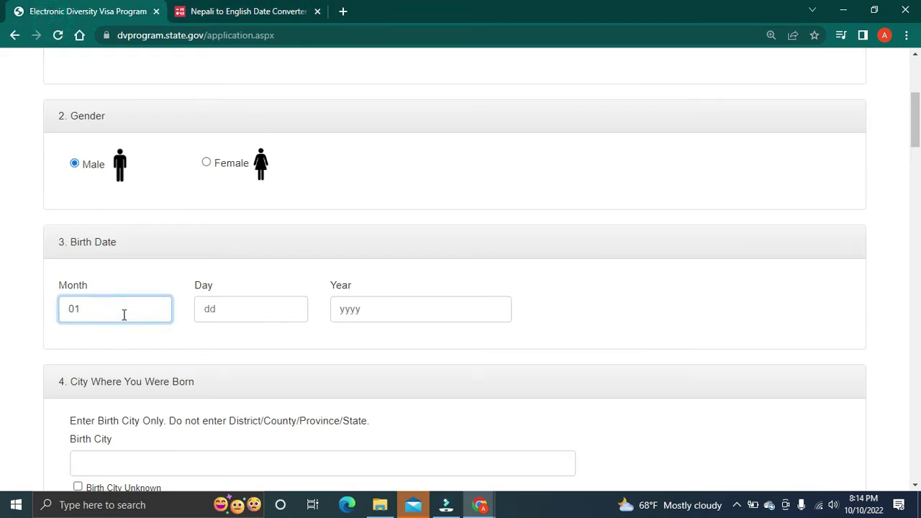
left_click(221, 288)
left_click(218, 314)
type("0")
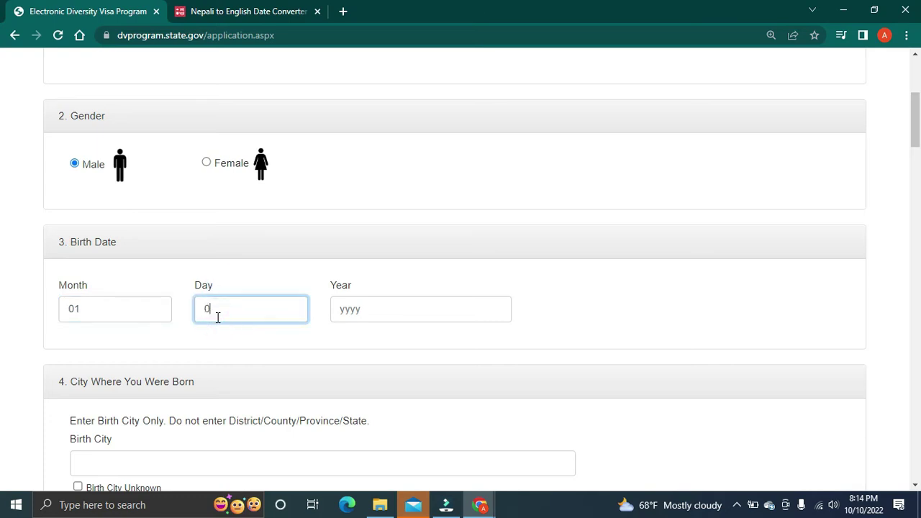
type("7")
left_click(340, 314)
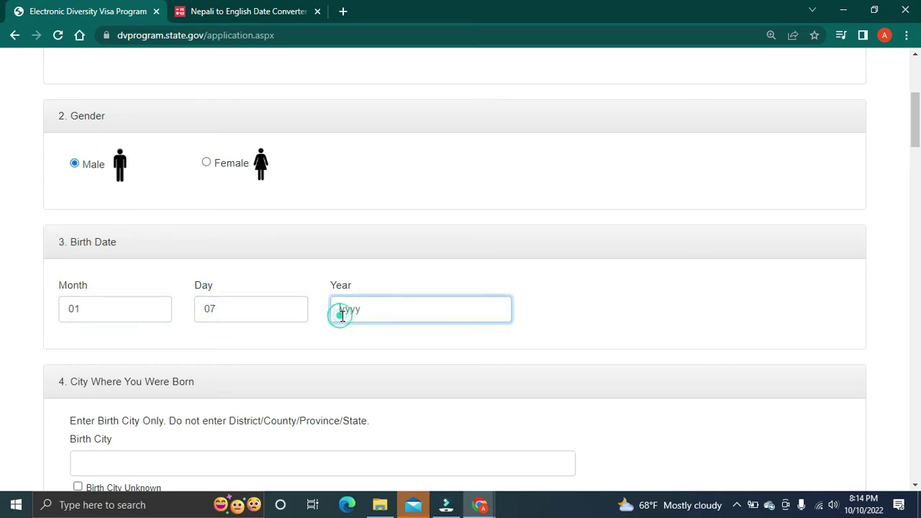
type("20")
scroll(338, 324, "down", 1)
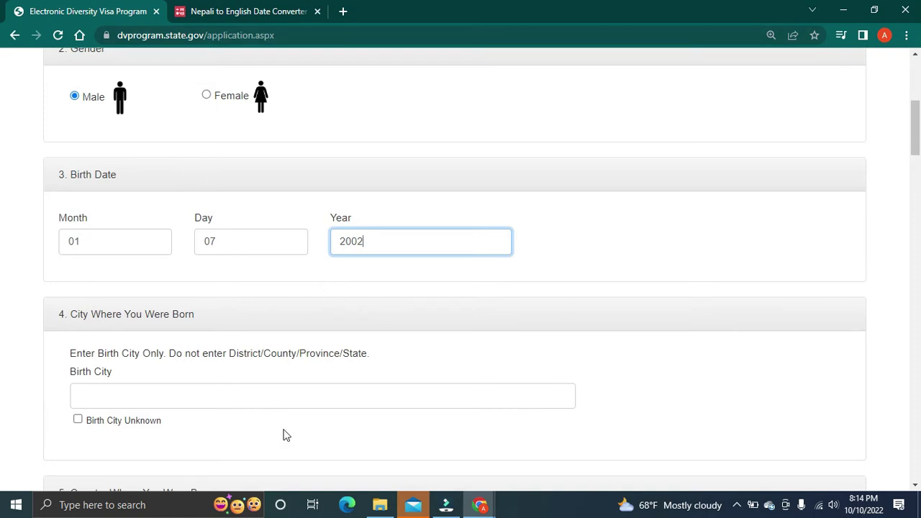
scroll(279, 389, "down", 1)
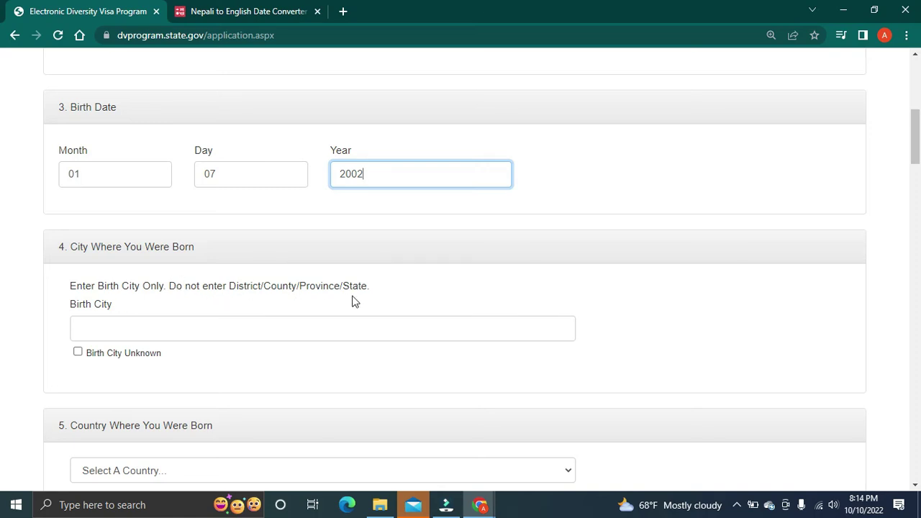
Step: Type Kathmandu into the Birth City field, correcting a typo
left_click(118, 336)
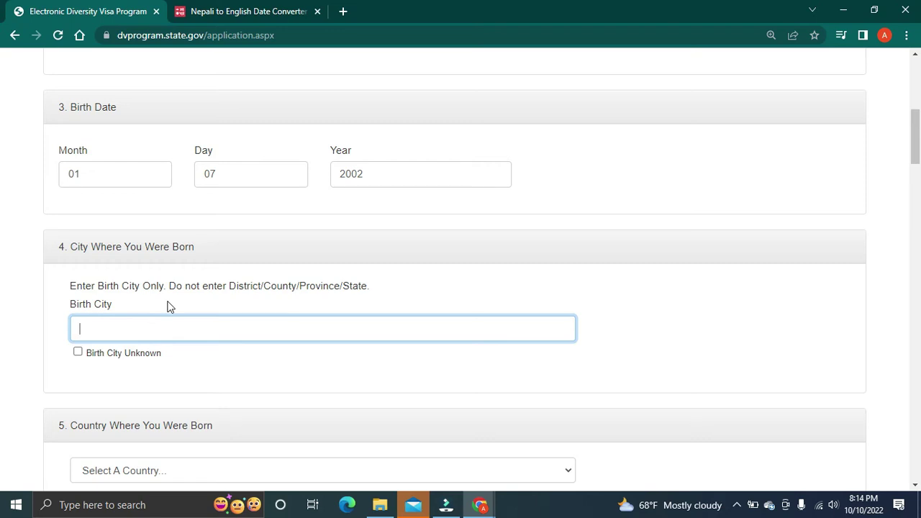
type("Ka")
key("BackSpace")
key("BackSpace")
type("thmandu")
scroll(180, 378, "down", 1)
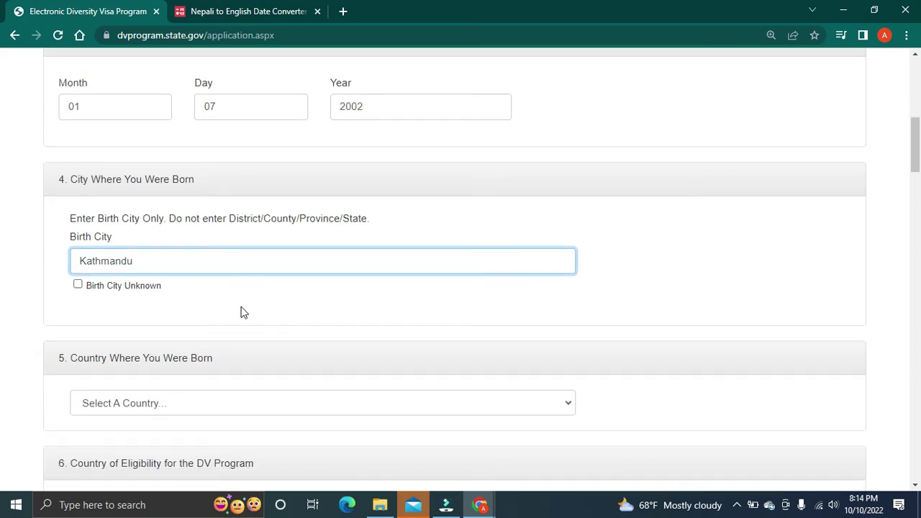
scroll(216, 344, "down", 1)
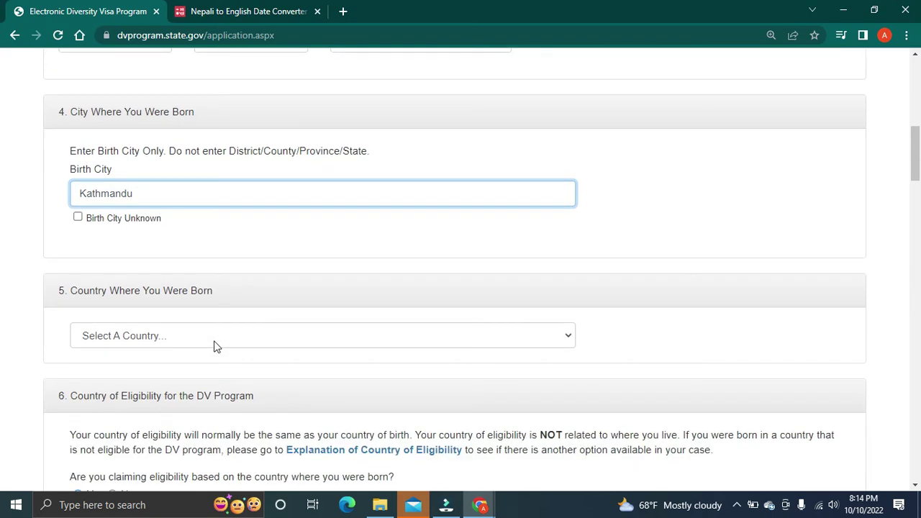
Step: Leave Birth City Unknown unchecked and re-enter Kathmandu, reviewing the district/province guidance
left_click(78, 217)
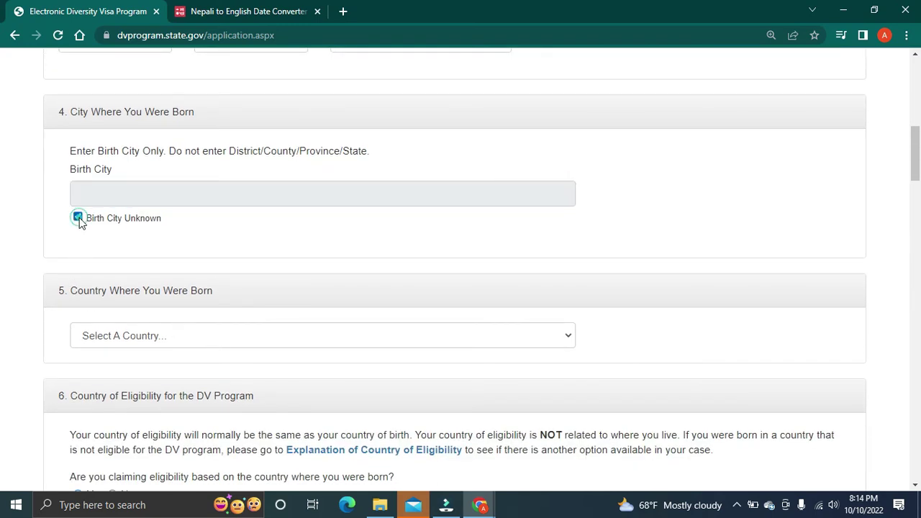
left_click(78, 217)
left_click(95, 198)
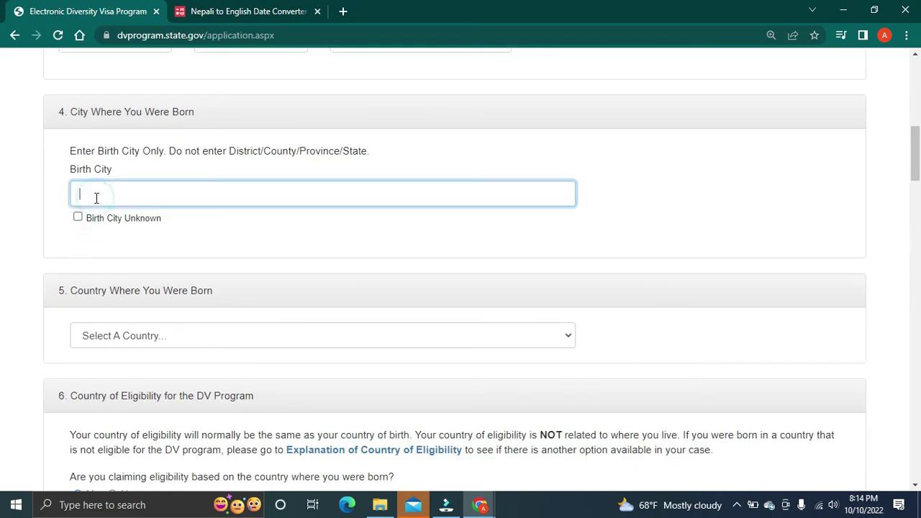
type("Kathmandu")
double_click(242, 152)
double_click(281, 153)
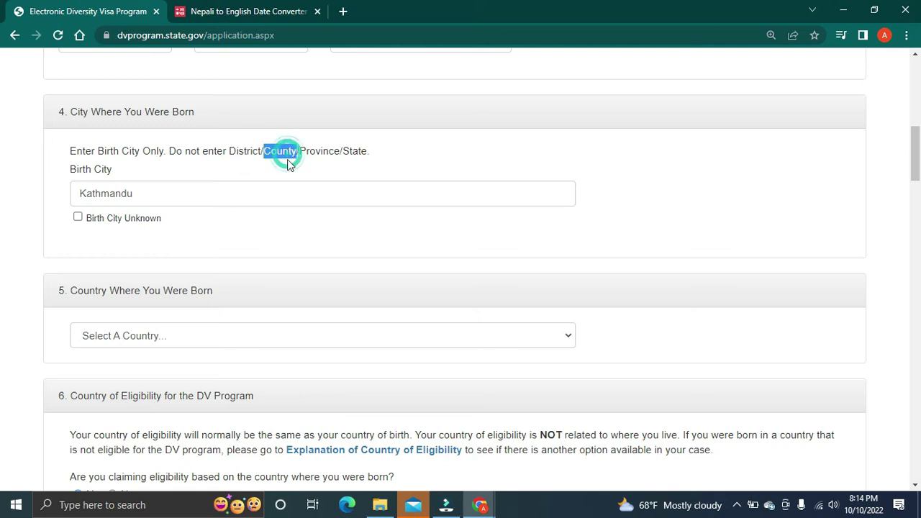
double_click(311, 149)
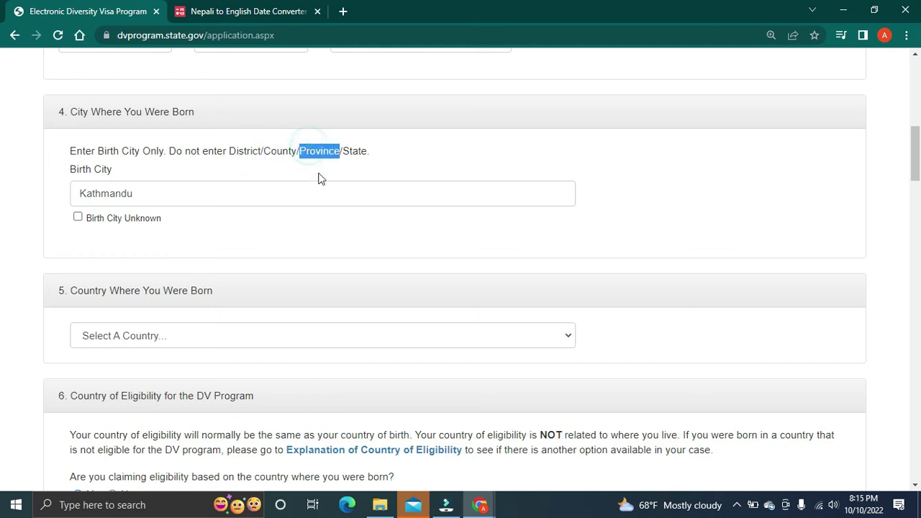
double_click(351, 151)
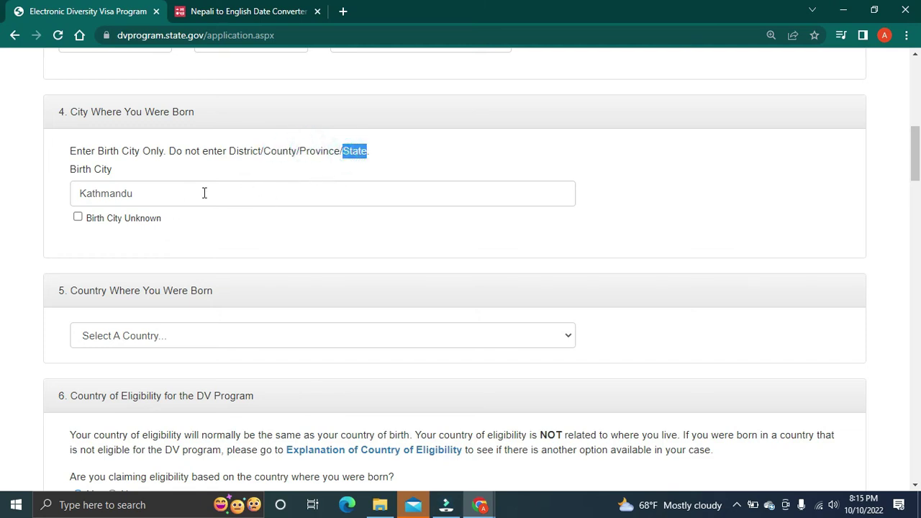
double_click(158, 198)
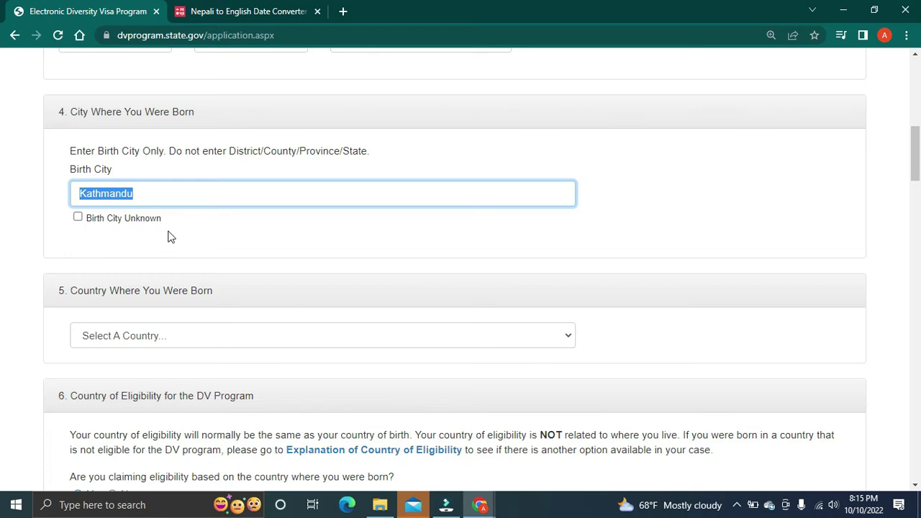
scroll(171, 262, "down", 1)
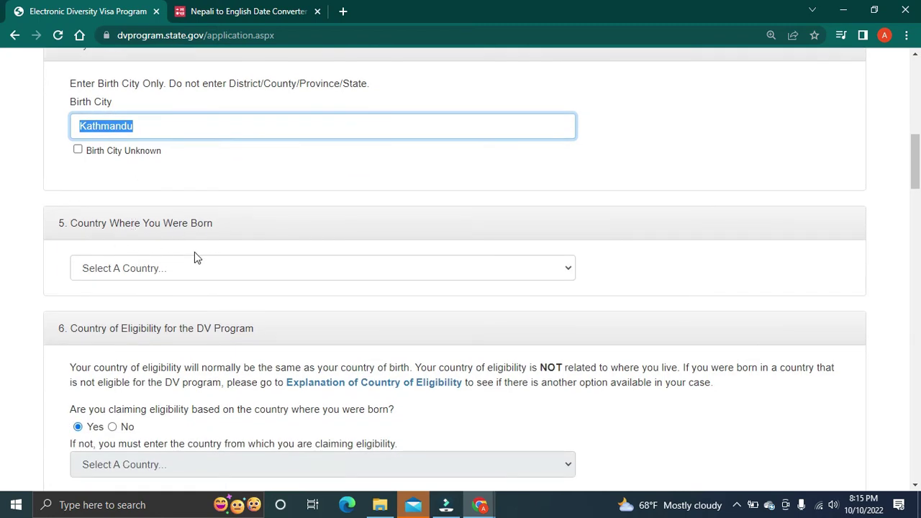
scroll(190, 245, "down", 2)
Step: Select Nepal as the Country of Birth
scroll(181, 214, "up", 1)
left_click(178, 202)
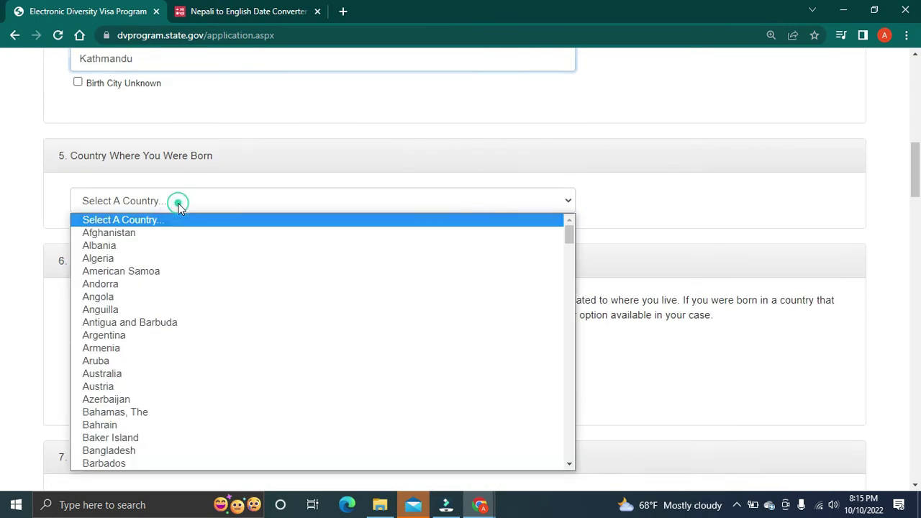
left_click(178, 204)
left_click(180, 208)
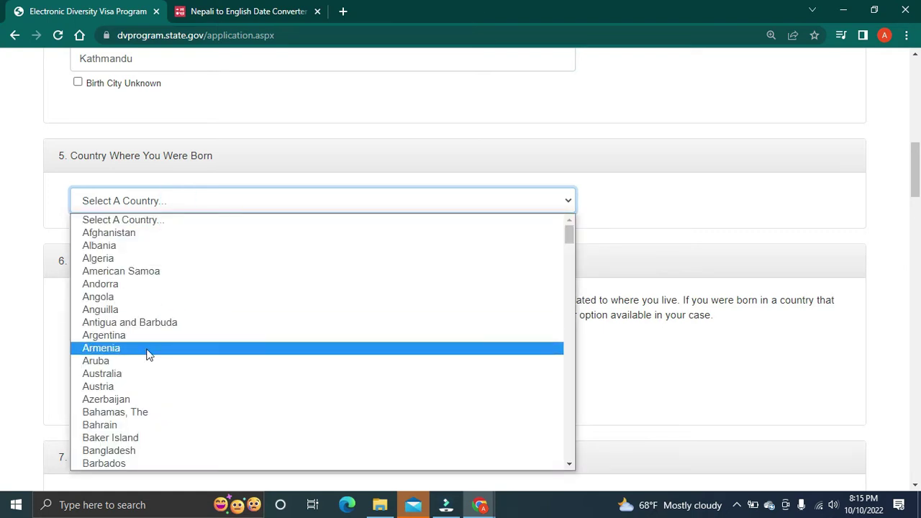
key("n")
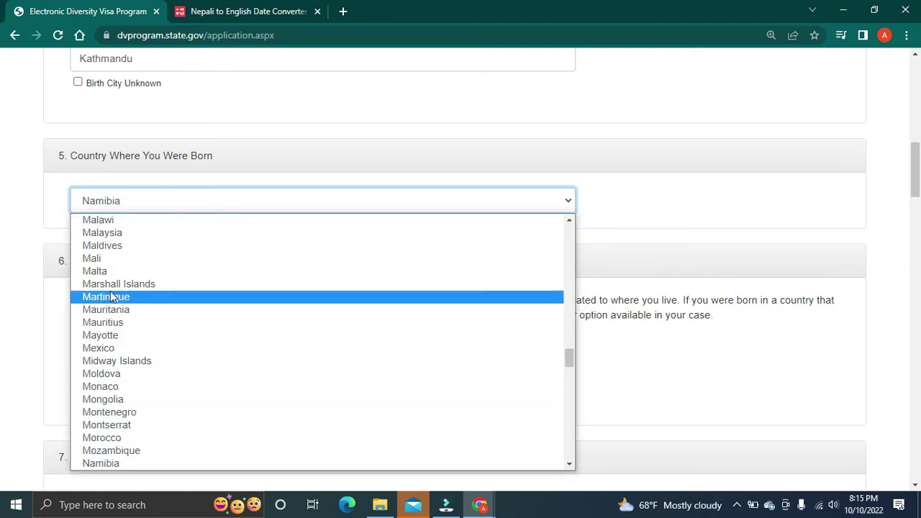
key("Down")
key("Down")
left_click(118, 464)
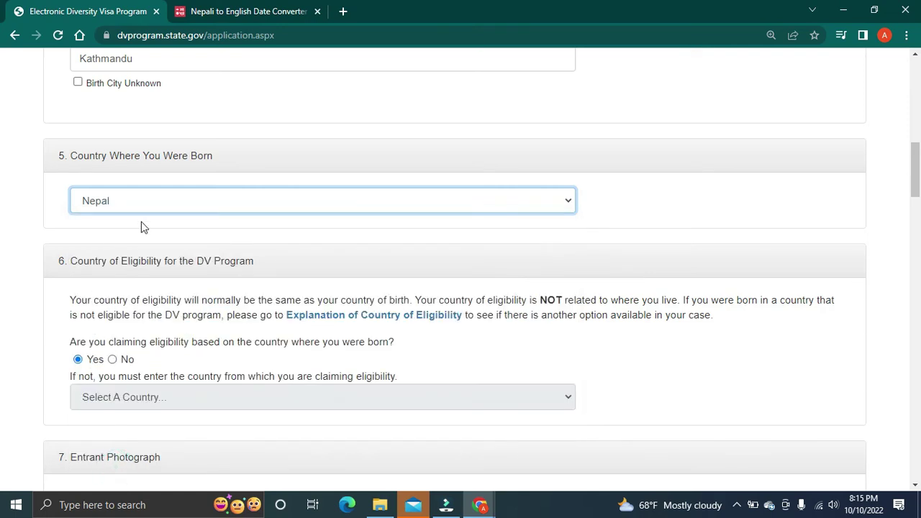
scroll(172, 271, "down", 1)
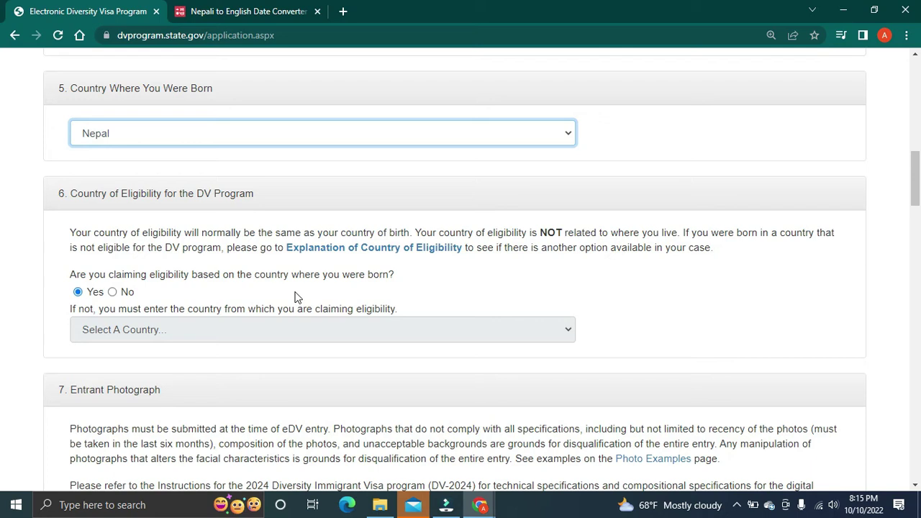
Step: Answer Yes to claiming eligibility based on the country of birth
left_click(112, 293)
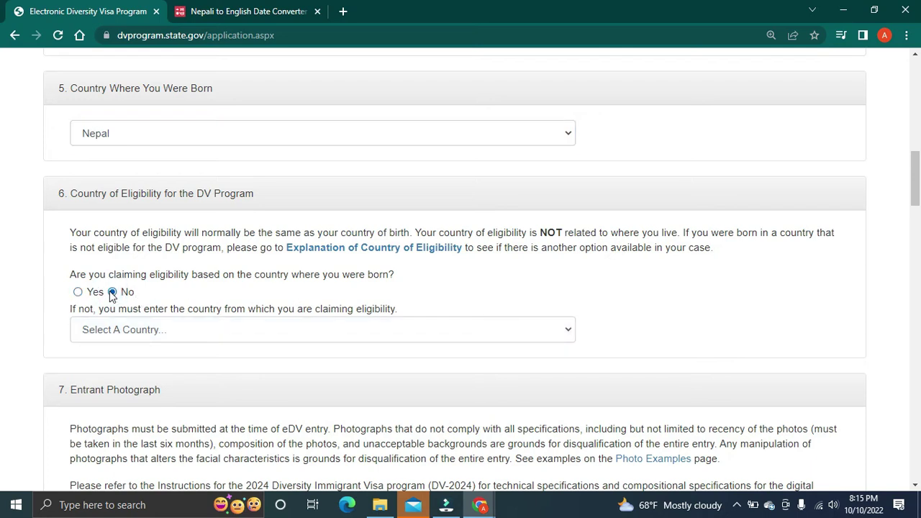
left_click(78, 292)
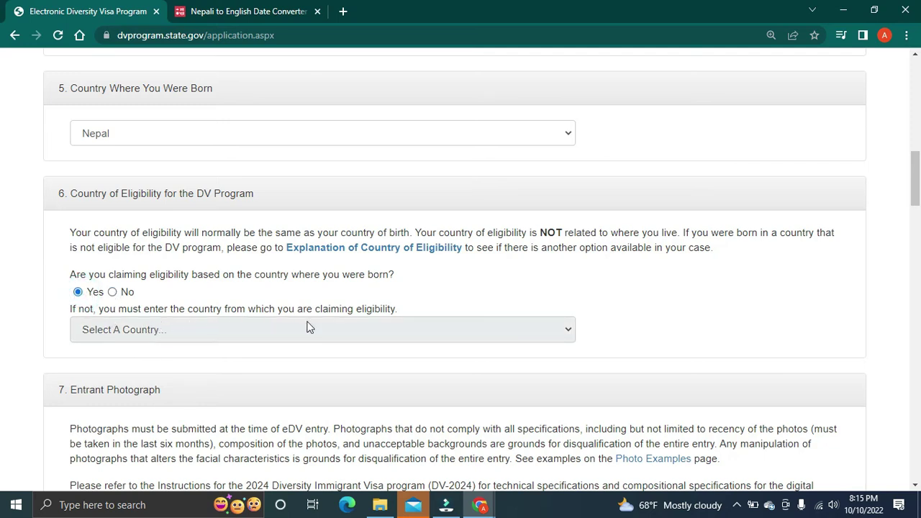
left_click(283, 346)
scroll(341, 346, "down", 2)
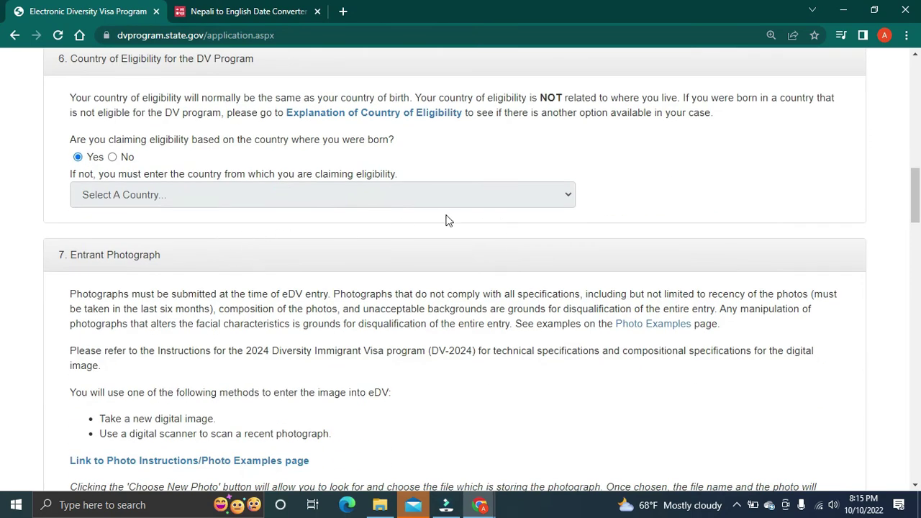
left_click(112, 157)
left_click(78, 157)
scroll(191, 266, "down", 1)
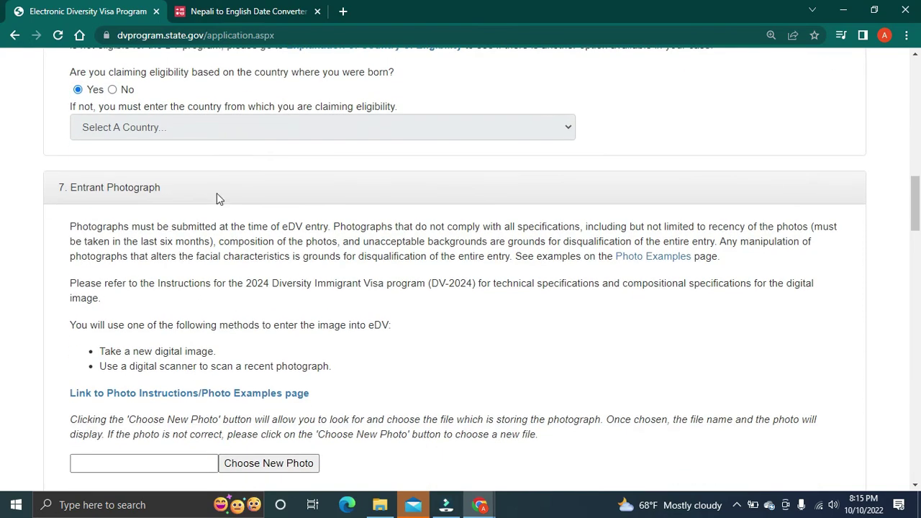
Step: Upload dv photo.jfif from Local Disk (E:) as the entrant photograph
scroll(225, 259, "down", 2)
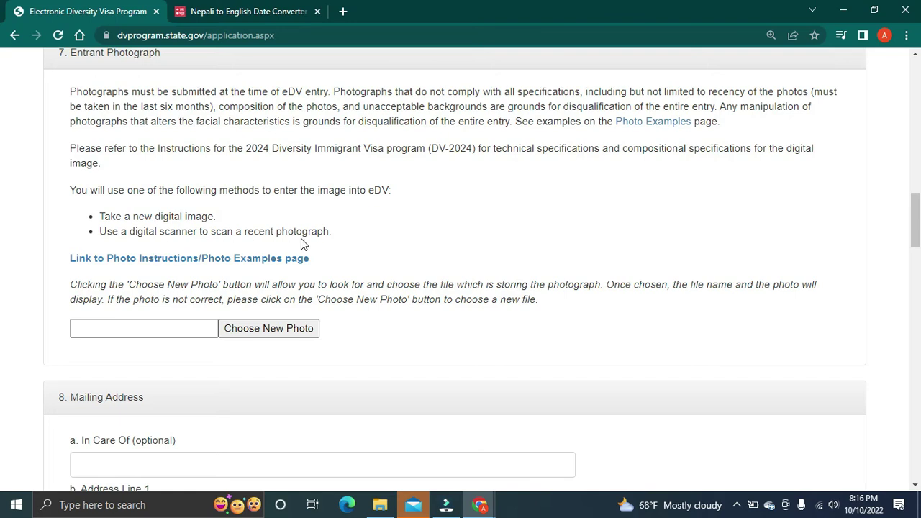
scroll(164, 296, "down", 2)
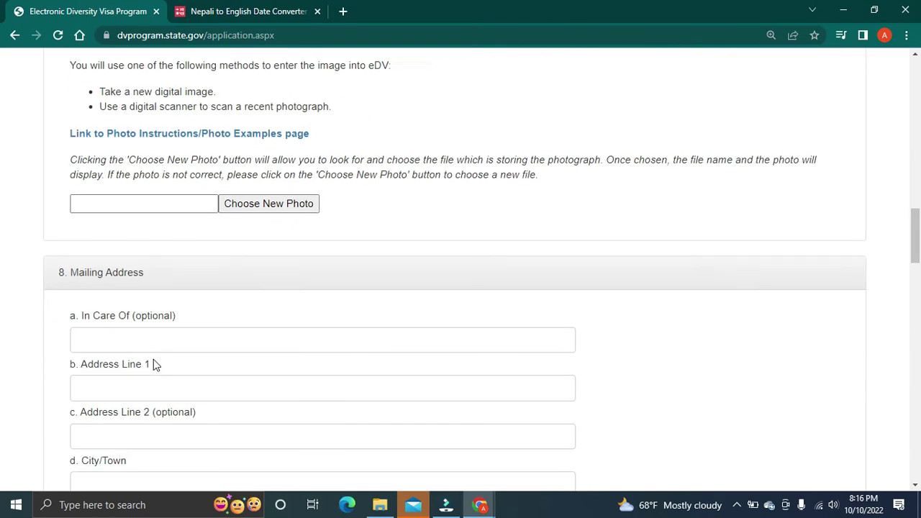
left_click(247, 194)
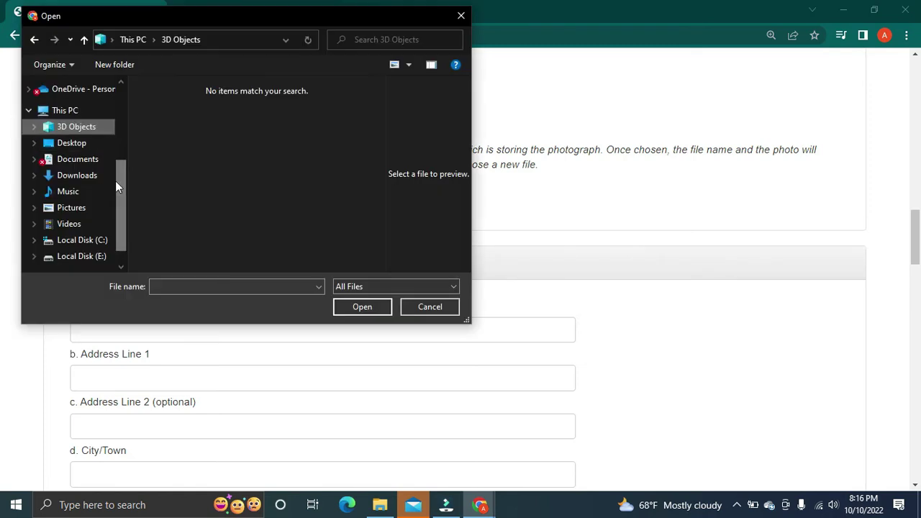
left_click(93, 261)
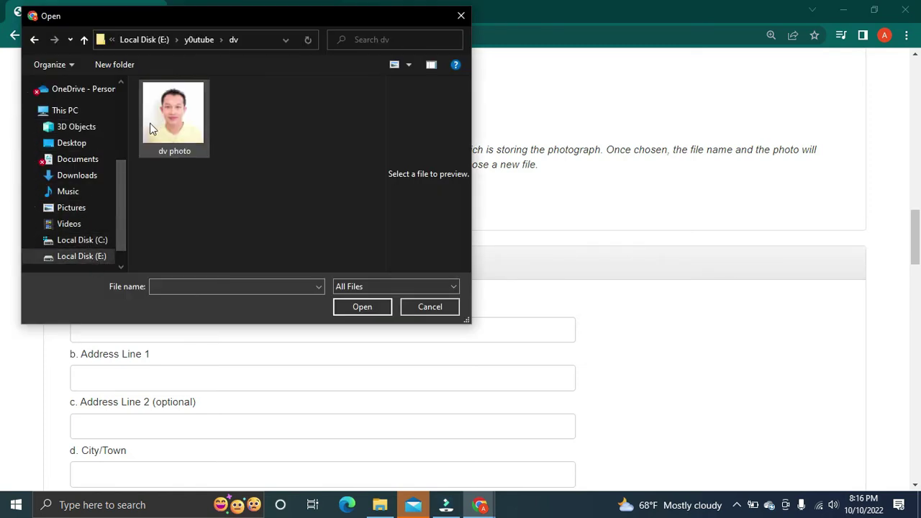
left_click(150, 121)
left_click(341, 306)
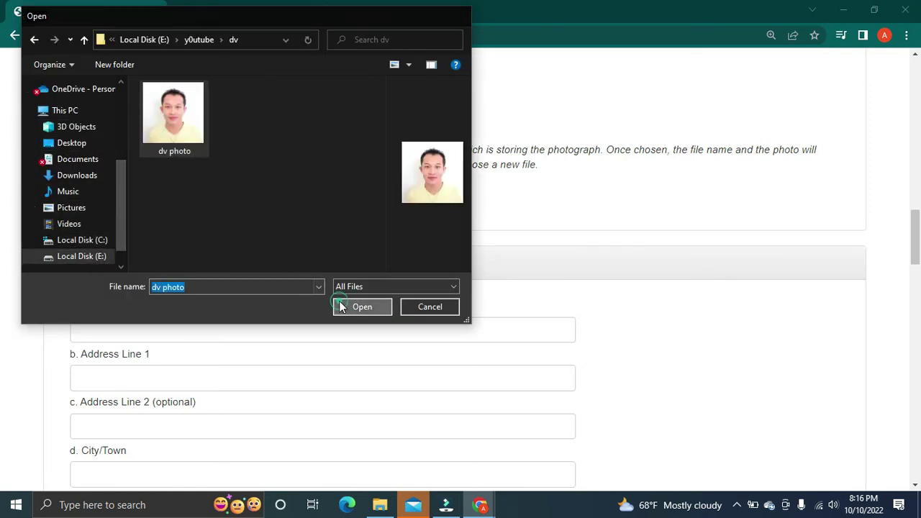
scroll(228, 325, "down", 1)
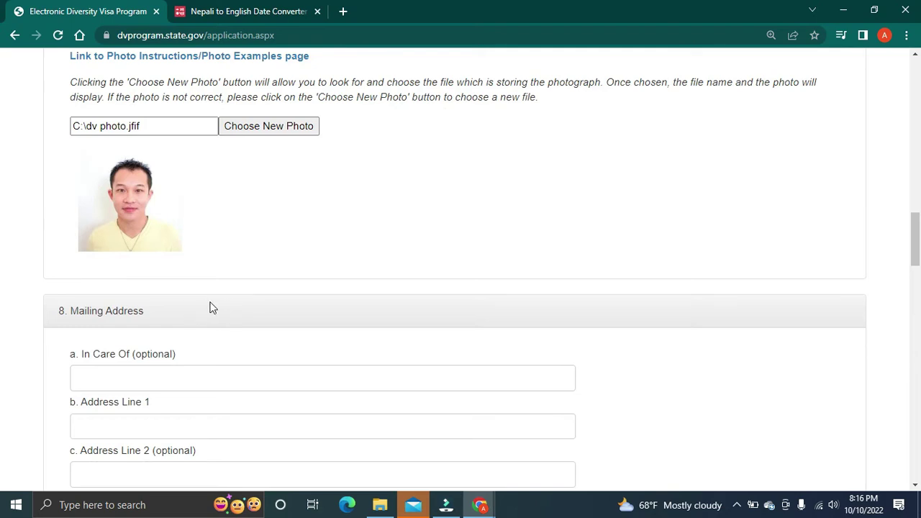
scroll(213, 308, "down", 2)
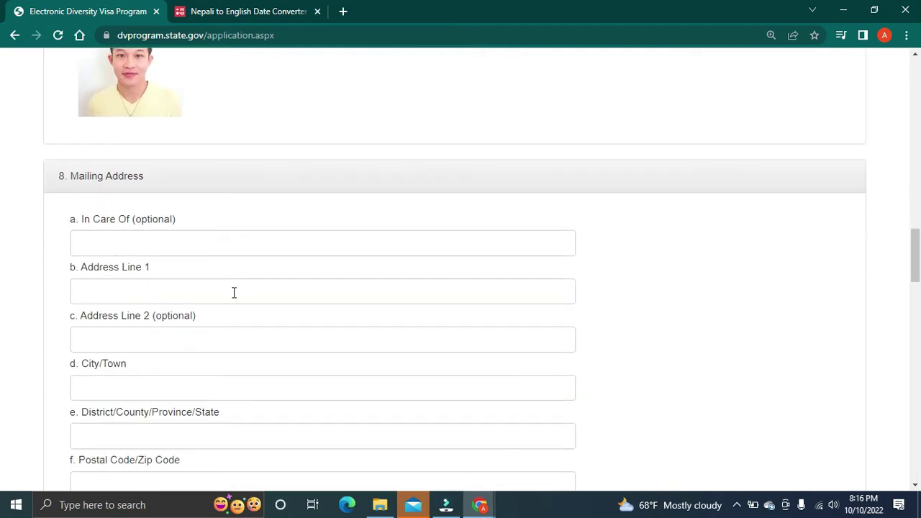
Step: Type the street address into Address Line 1 and paste it into Address Line 2
scroll(228, 267, "down", 1)
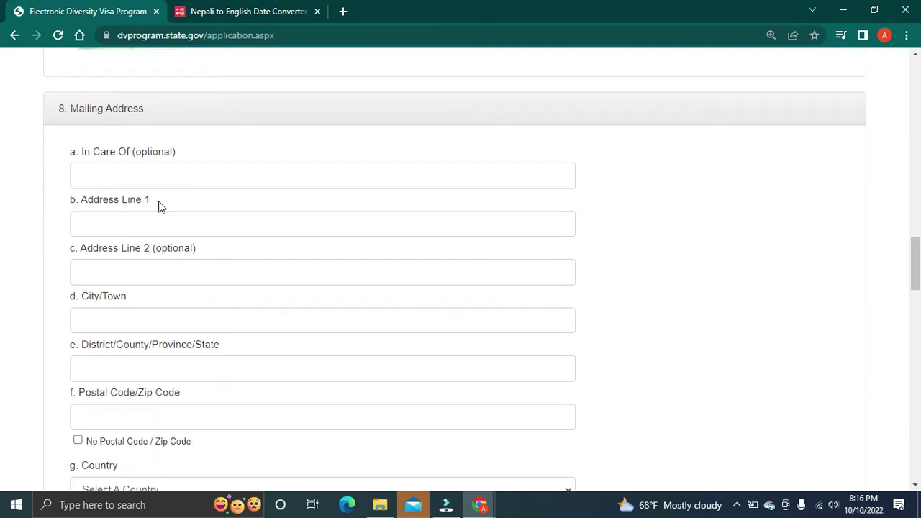
left_click(147, 230)
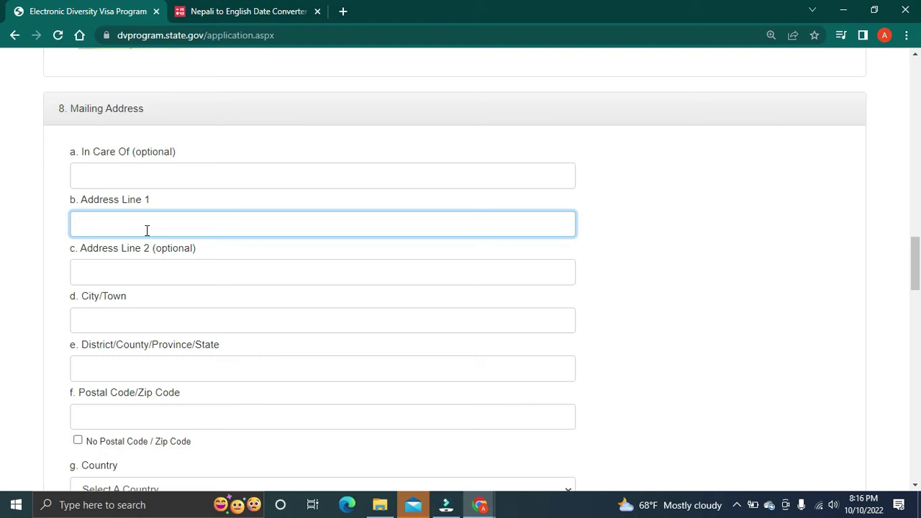
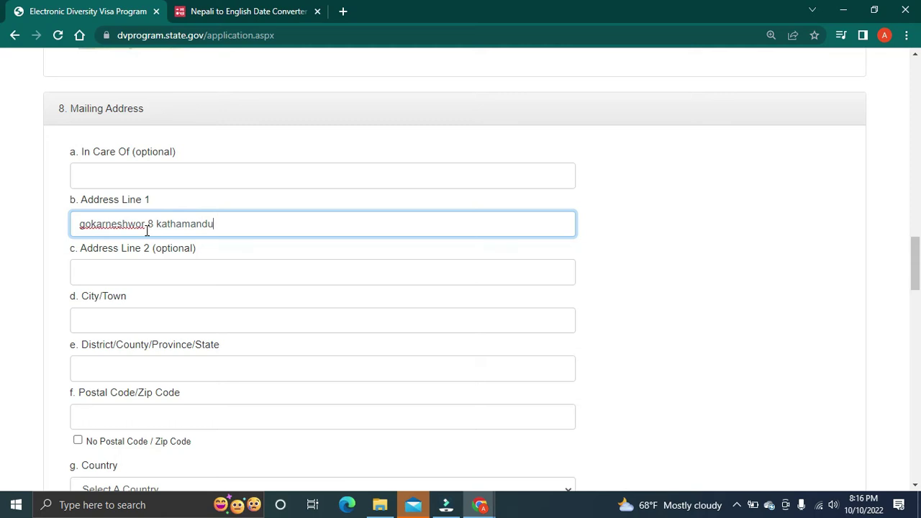
left_click(119, 273)
left_click_drag(222, 224, 75, 225)
key("ctrl+c")
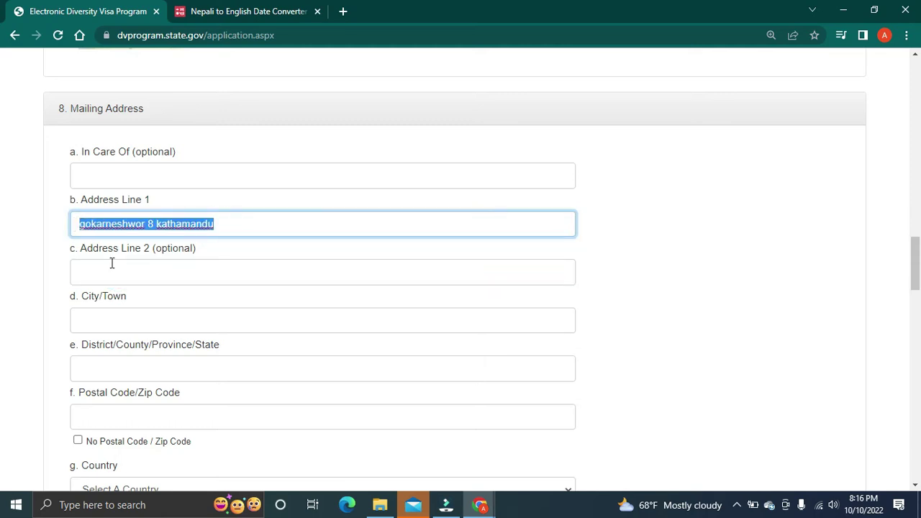
left_click(106, 270)
key("ctrl+v")
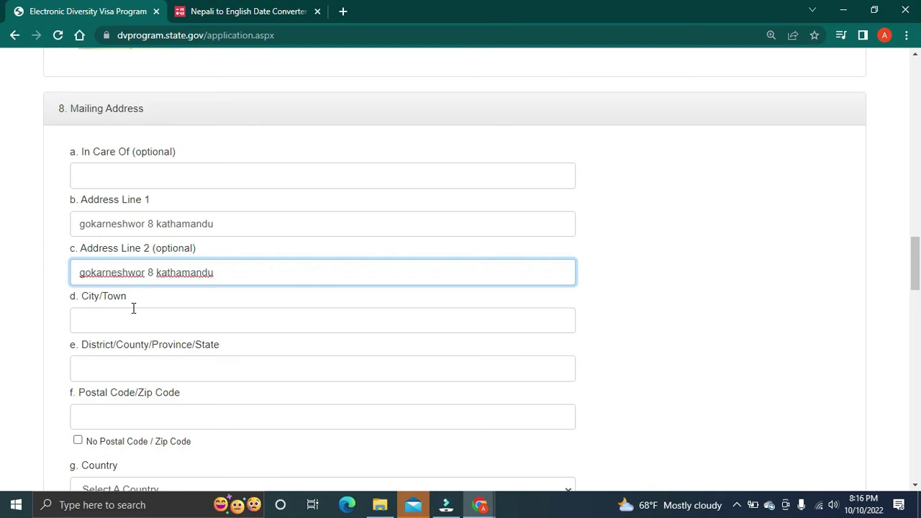
Step: Fill in Kathmandu as the mailing address city and district
left_click(130, 312)
type("kath")
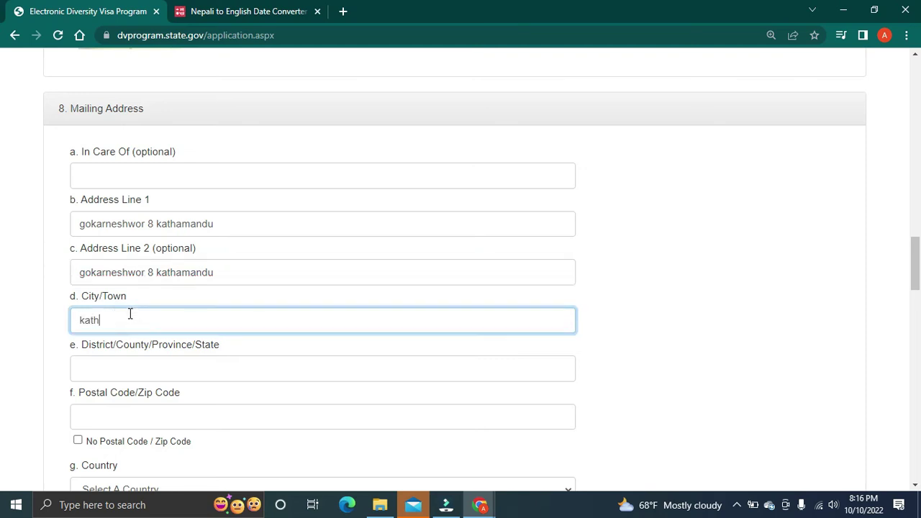
type("mandu")
scroll(132, 314, "down", 1)
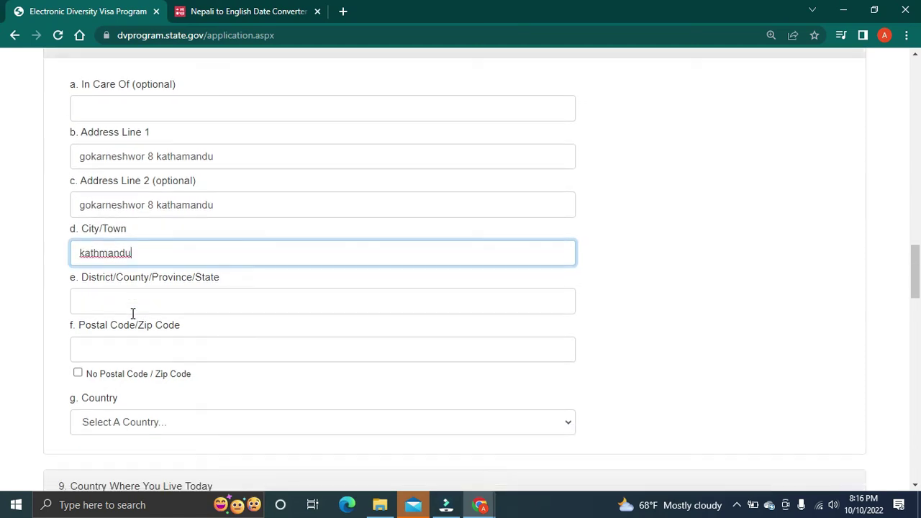
left_click(132, 311)
type("ka")
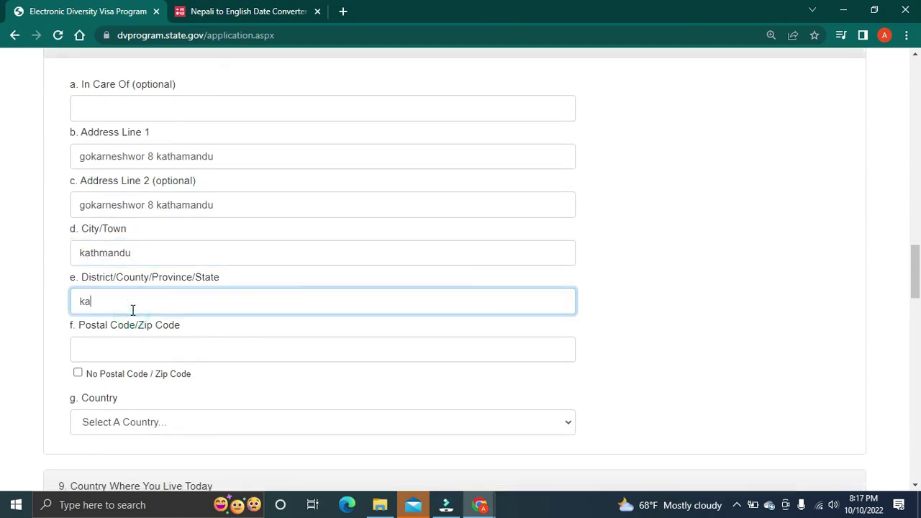
type("thamandu")
scroll(133, 311, "down", 1)
left_click(125, 279)
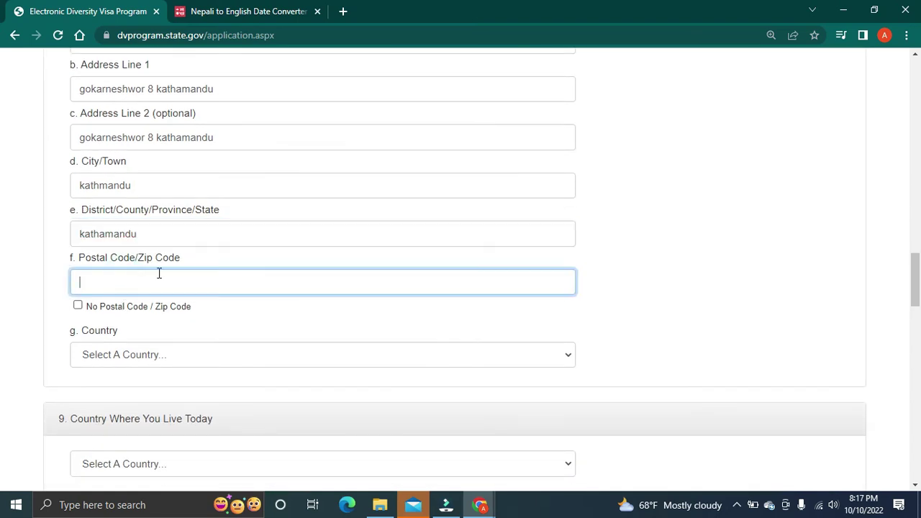
Step: Google 'kathamandu postal code' in a new tab to find 44600, then return to the DV form tab
left_click(346, 9)
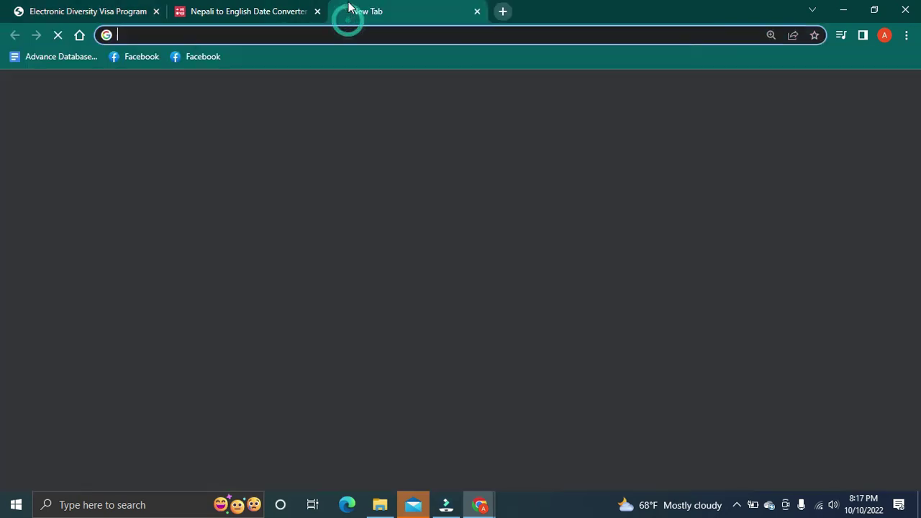
type("kathamand")
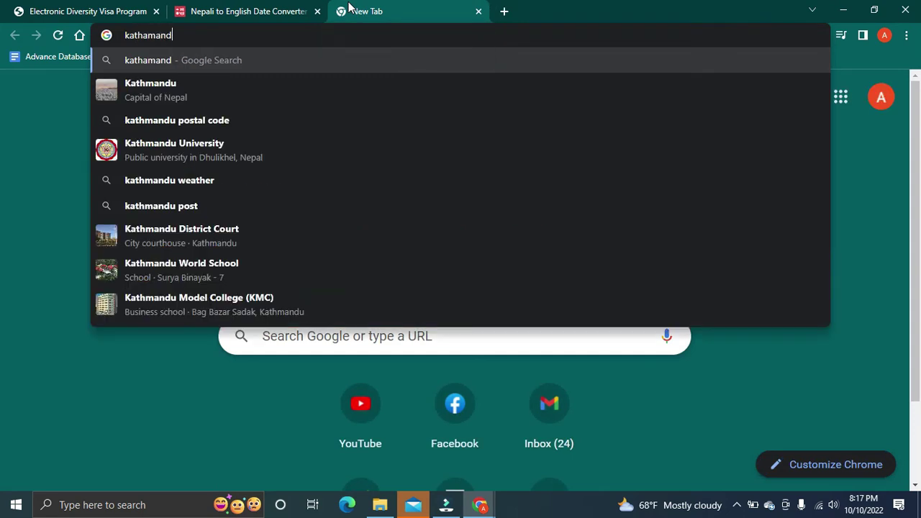
type("u postal code")
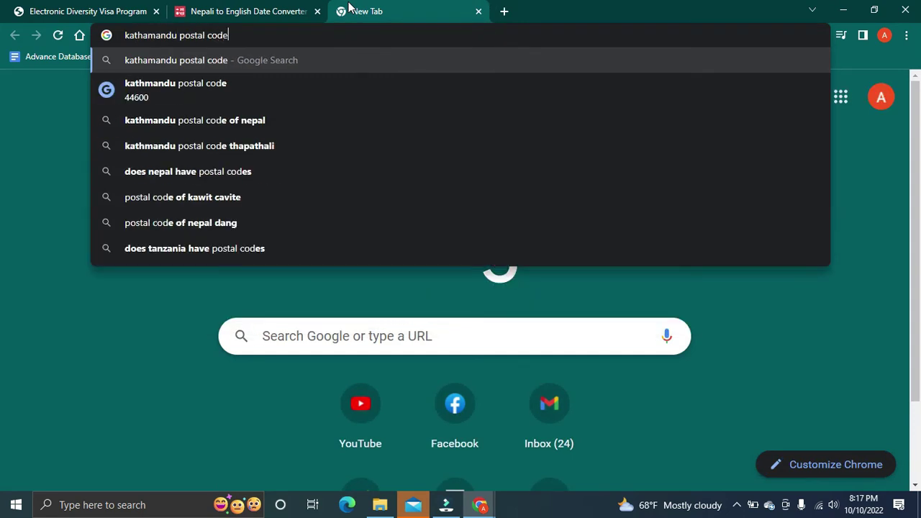
key("Return")
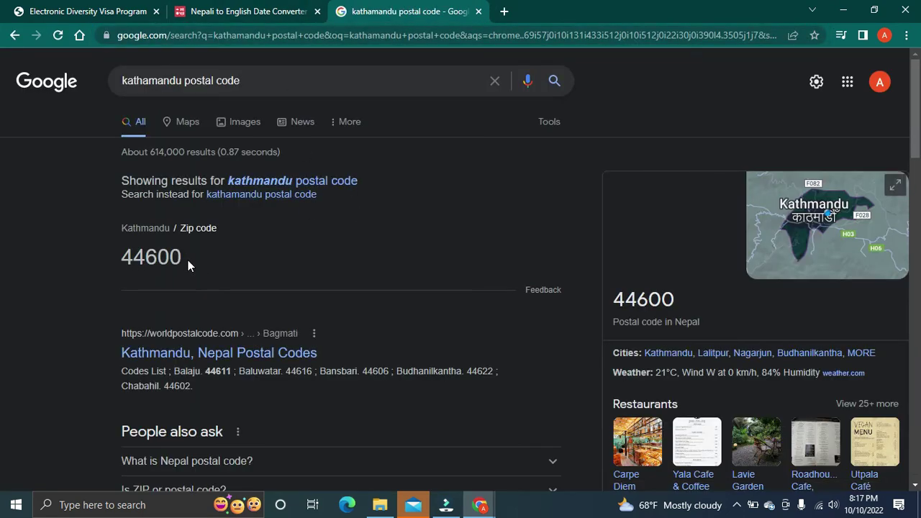
left_click(111, 8)
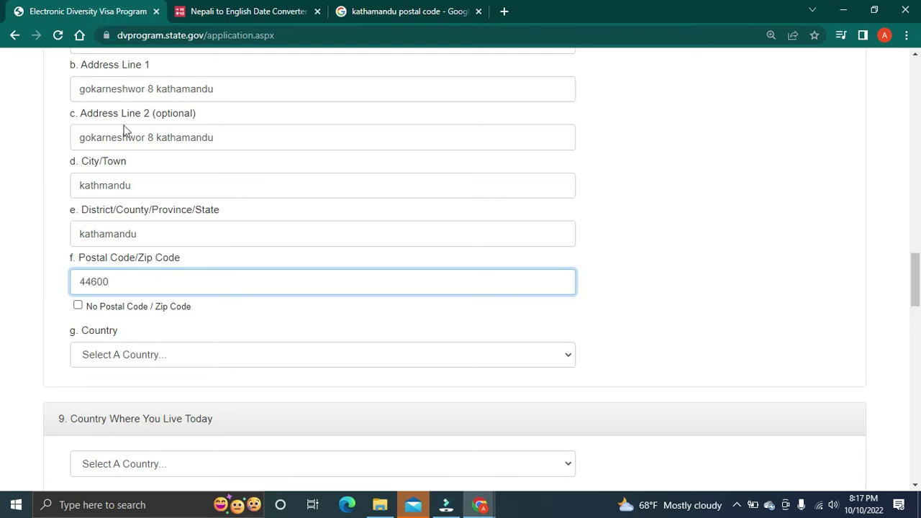
Step: Set the mailing-address Country to Nepal
left_click(103, 360)
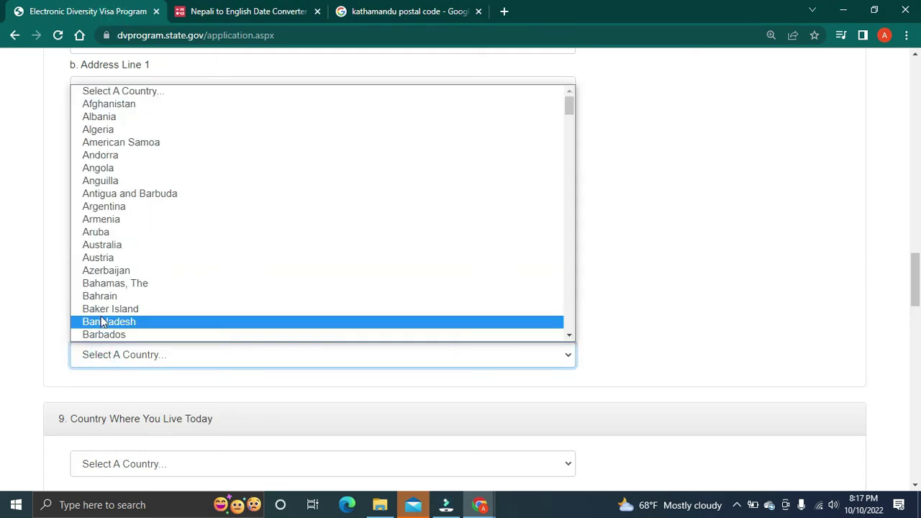
left_click(51, 392)
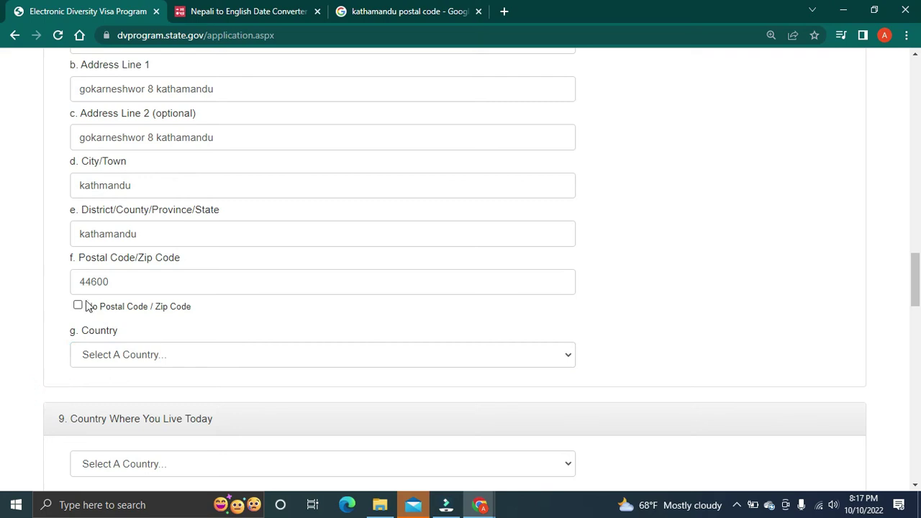
left_click(102, 353)
key("n")
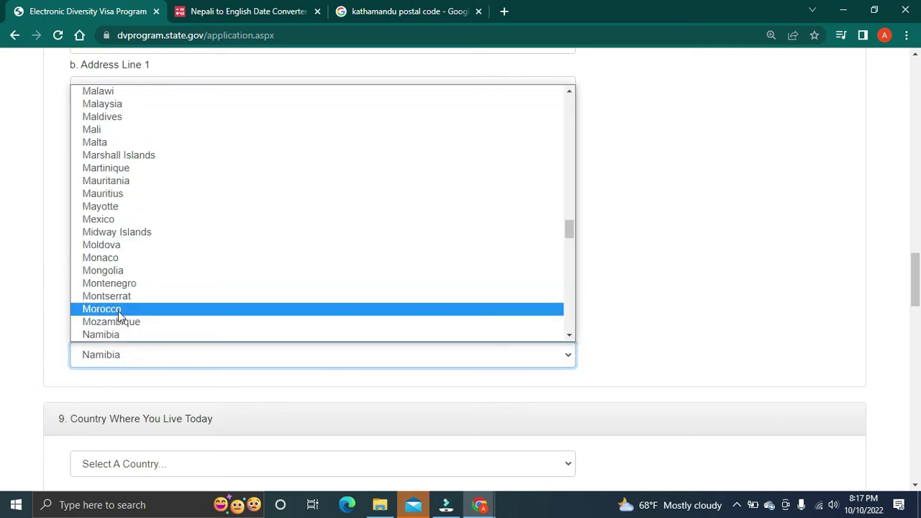
key("Down")
key("Down")
key("Down")
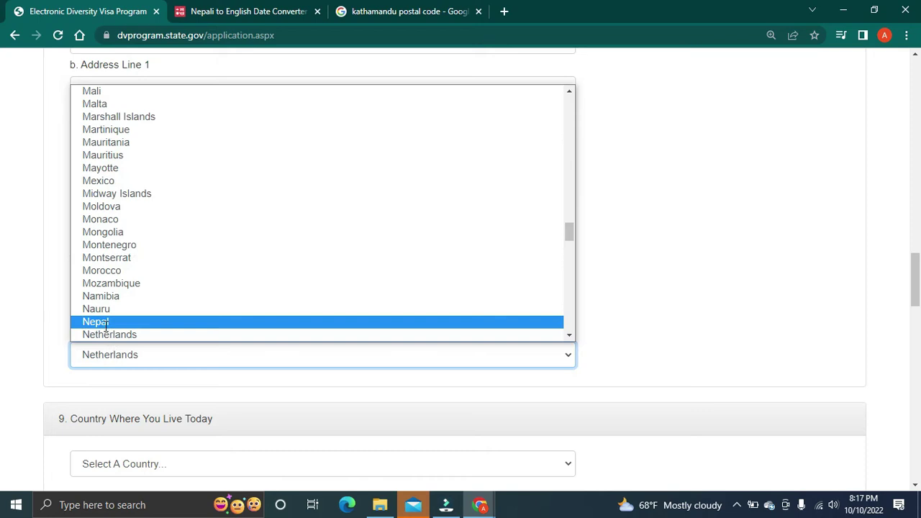
left_click(101, 323)
scroll(139, 329, "down", 2)
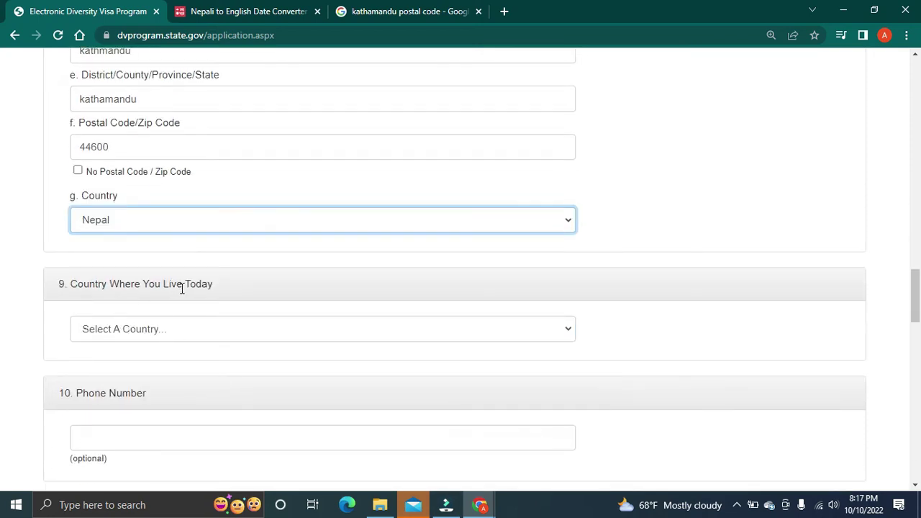
Step: Set Country Where You Live Today to Nepal and put the cursor in Phone Number
left_click(181, 334)
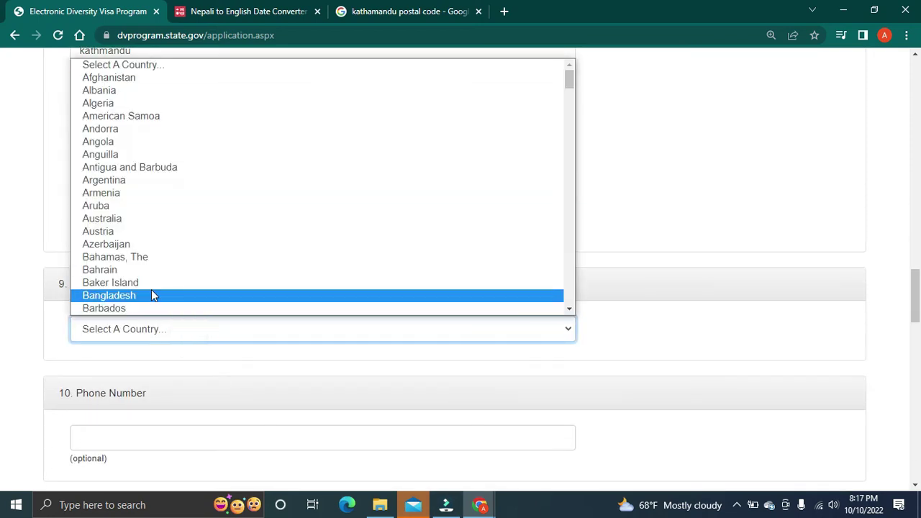
key("n")
key("Down")
key("Down")
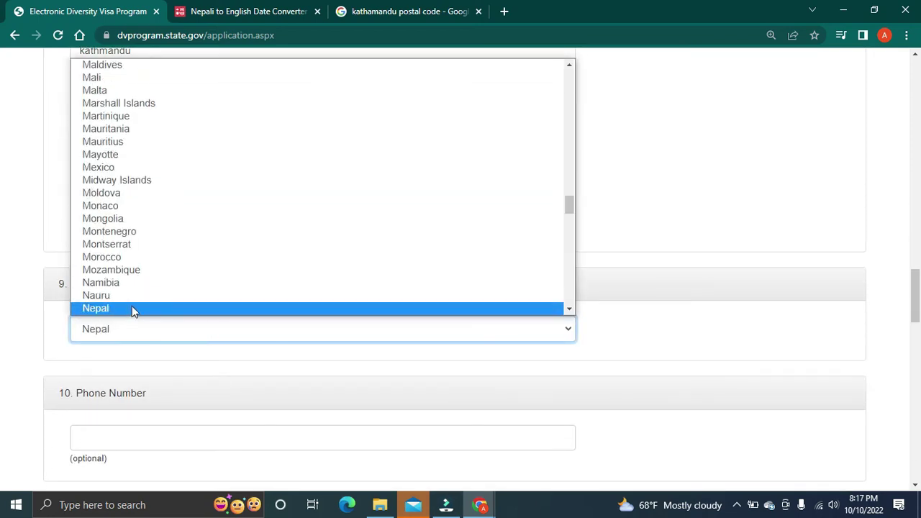
left_click(132, 308)
scroll(165, 361, "down", 1)
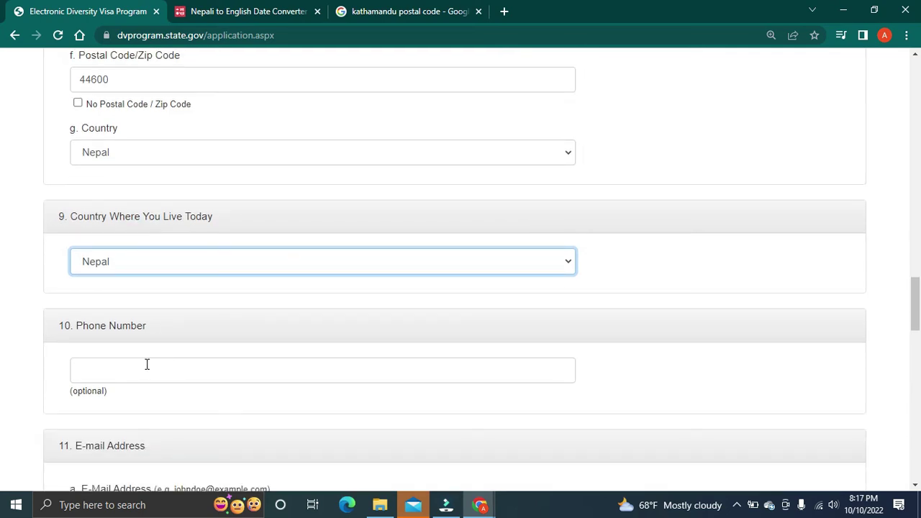
scroll(147, 364, "down", 1)
left_click(136, 297)
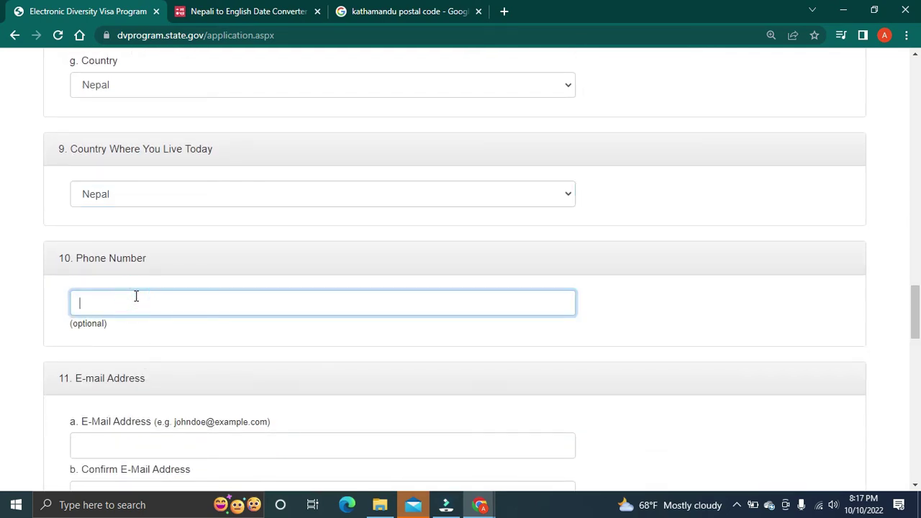
scroll(132, 313, "down", 1)
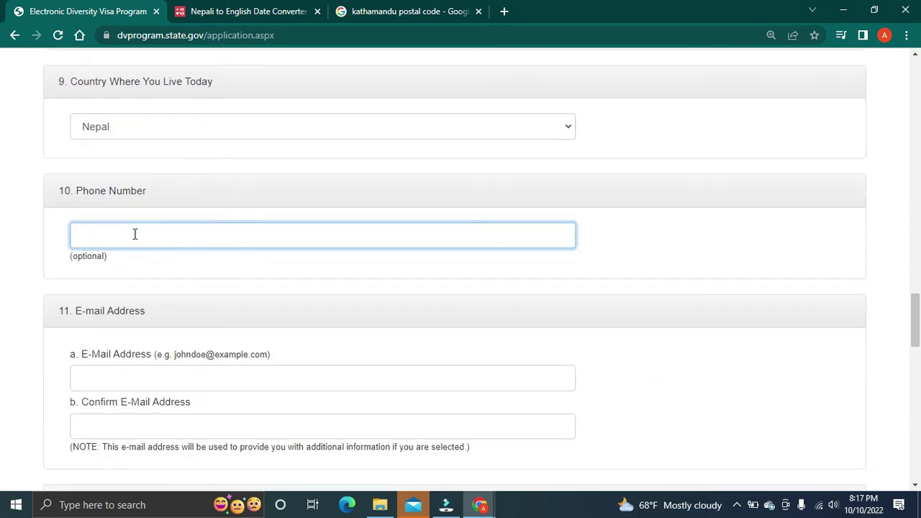
scroll(181, 325, "down", 1)
Step: Enter the applicant's e-mail address and begin retyping it in Confirm E-Mail Address
left_click(119, 317)
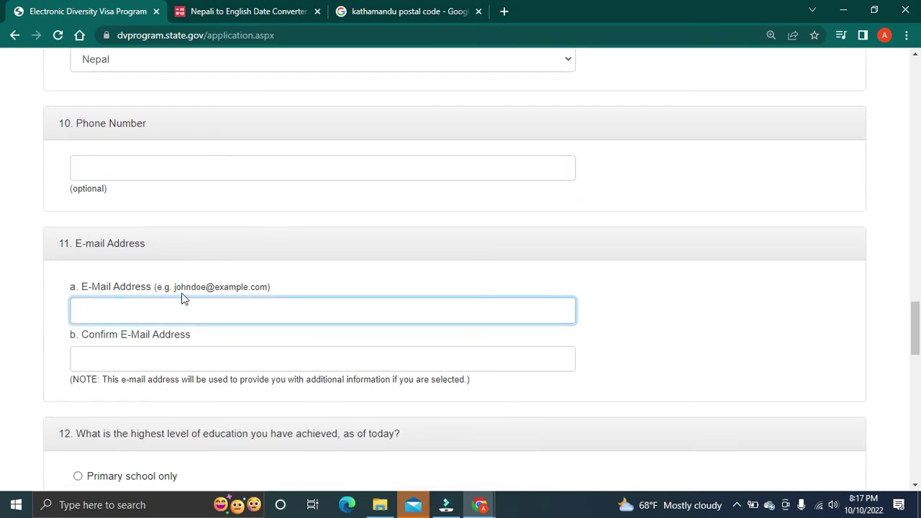
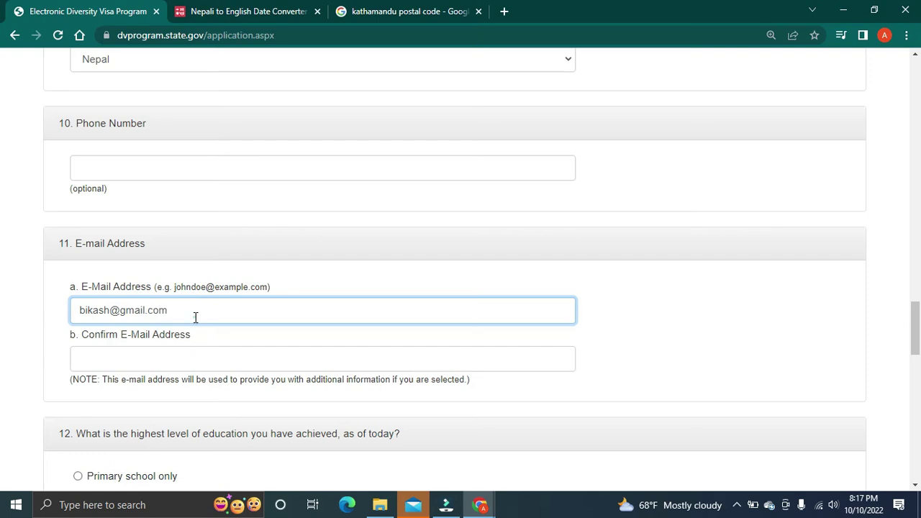
left_click_drag(195, 316, 76, 319)
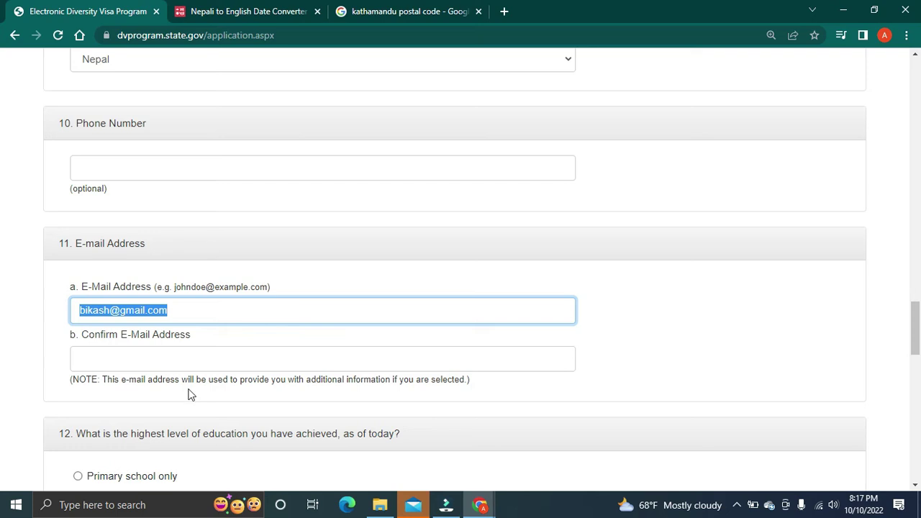
left_click(169, 360)
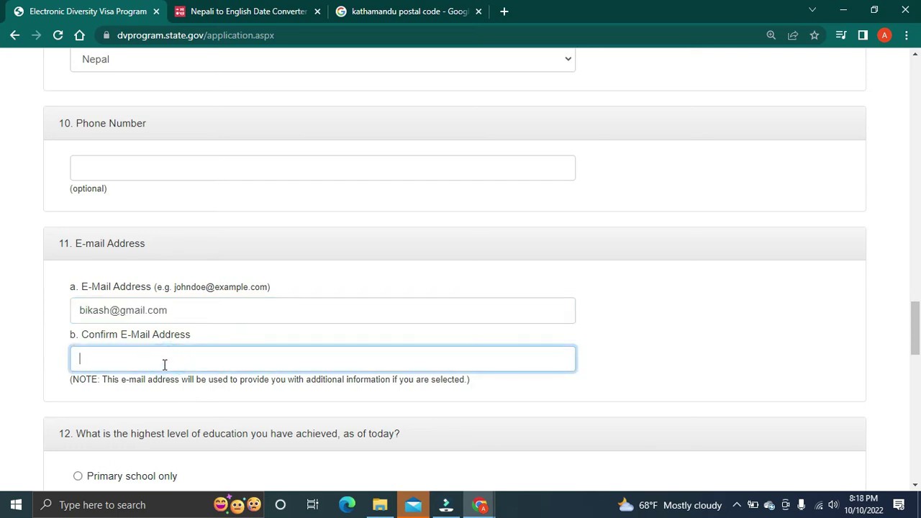
scroll(161, 365, "down", 1)
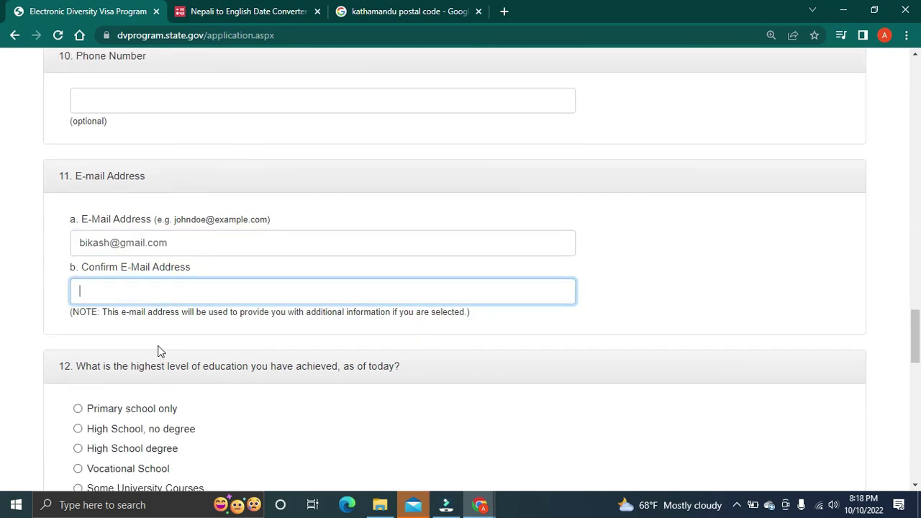
left_click_drag(185, 242, 77, 245)
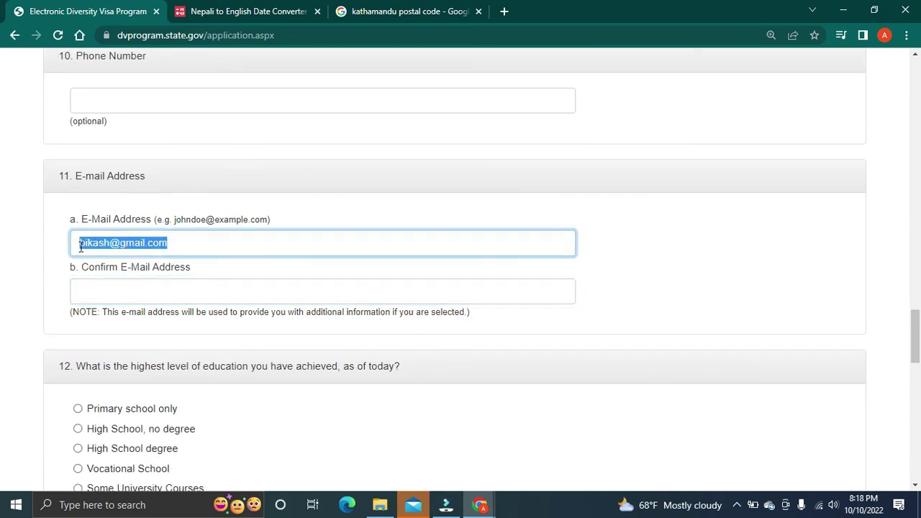
left_click(96, 287)
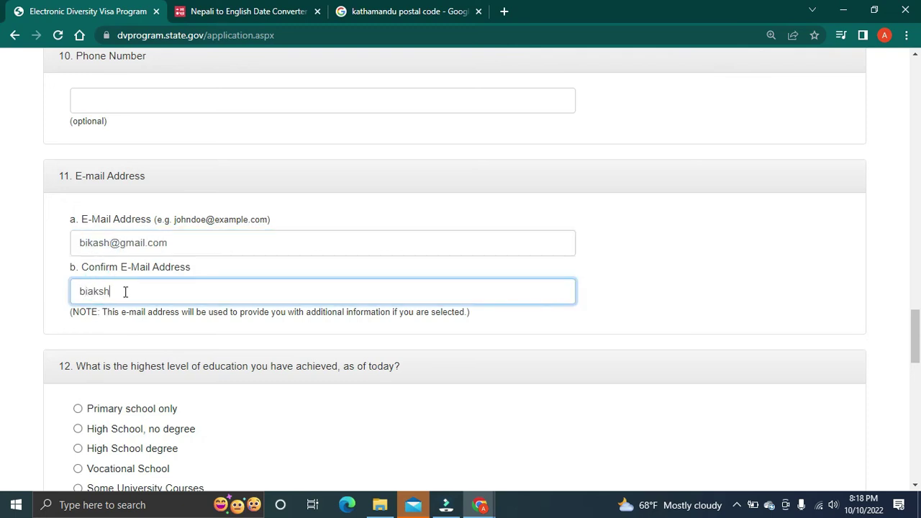
key("BackSpace")
key("BackSpace")
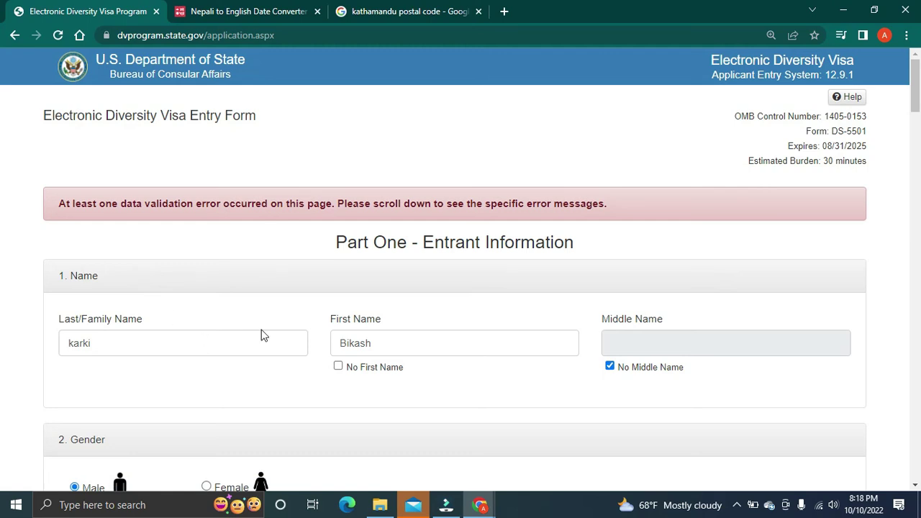
Step: Scroll down past the photo and mailing address sections to question 11's e-mail mismatch error
scroll(263, 335, "down", 3)
scroll(263, 335, "up", 3)
scroll(266, 338, "down", 6)
scroll(271, 347, "down", 8)
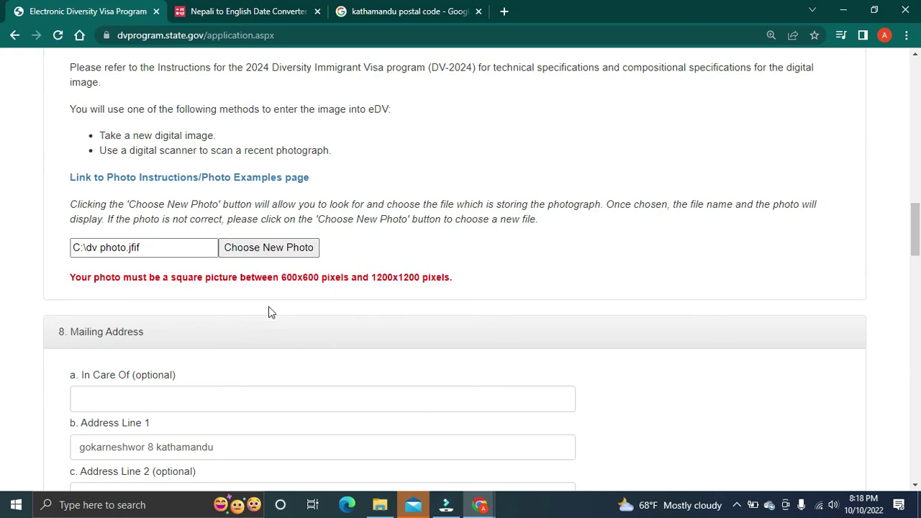
scroll(273, 302, "down", 2)
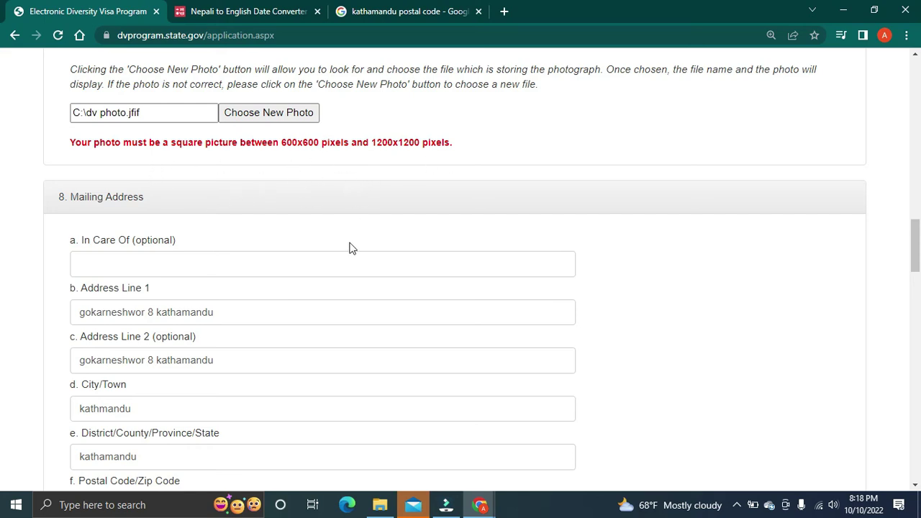
scroll(351, 248, "down", 3)
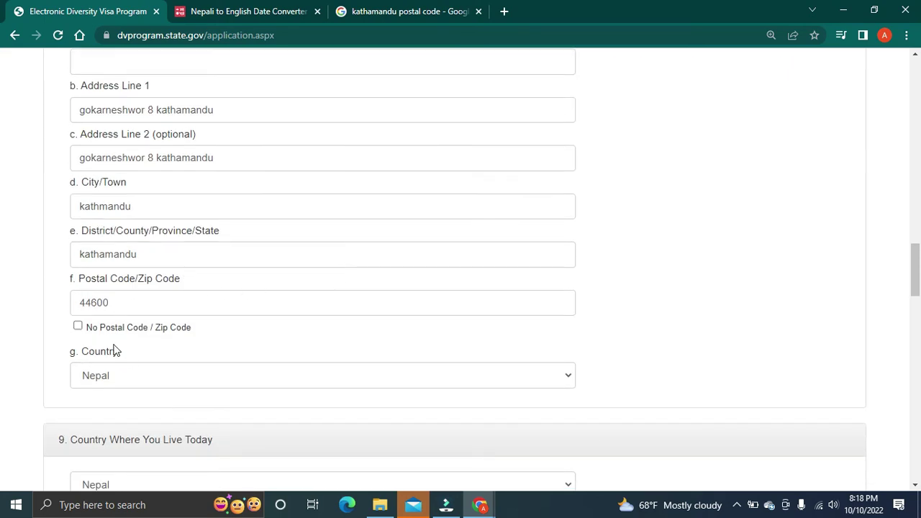
scroll(130, 375, "down", 6)
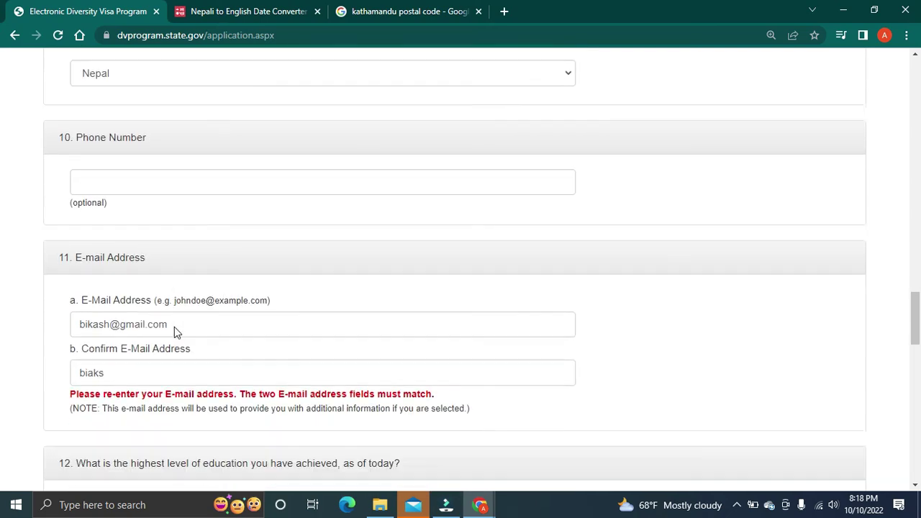
scroll(174, 327, "down", 1)
Step: Retype the confirmation e-mail so it exactly matches the E-Mail Address field
left_click(170, 317)
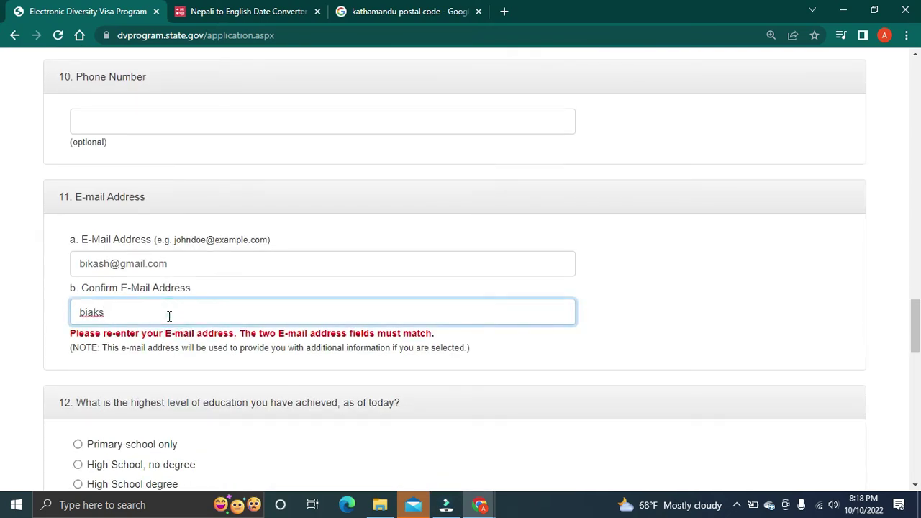
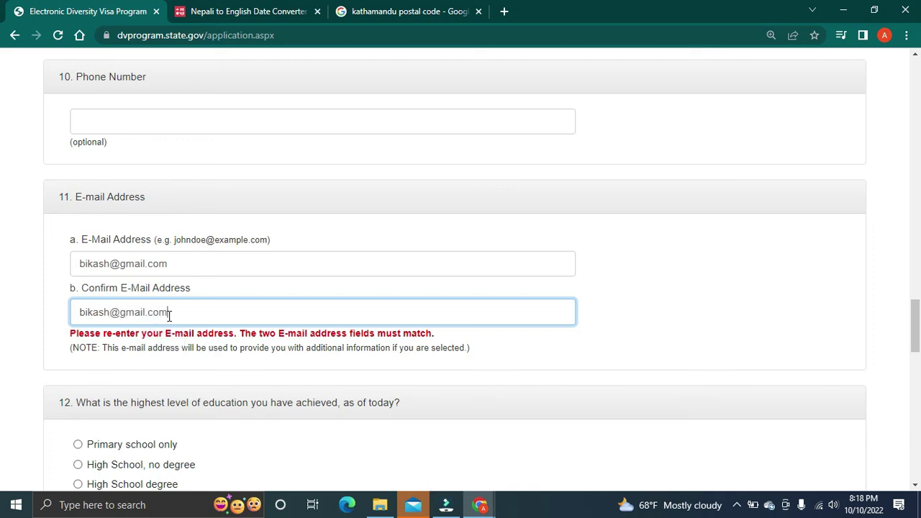
key("Tab")
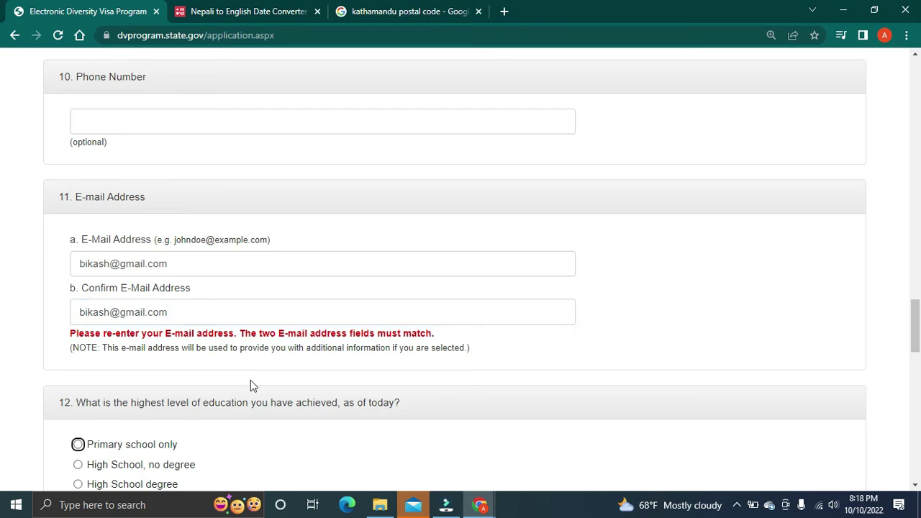
scroll(187, 385, "down", 2)
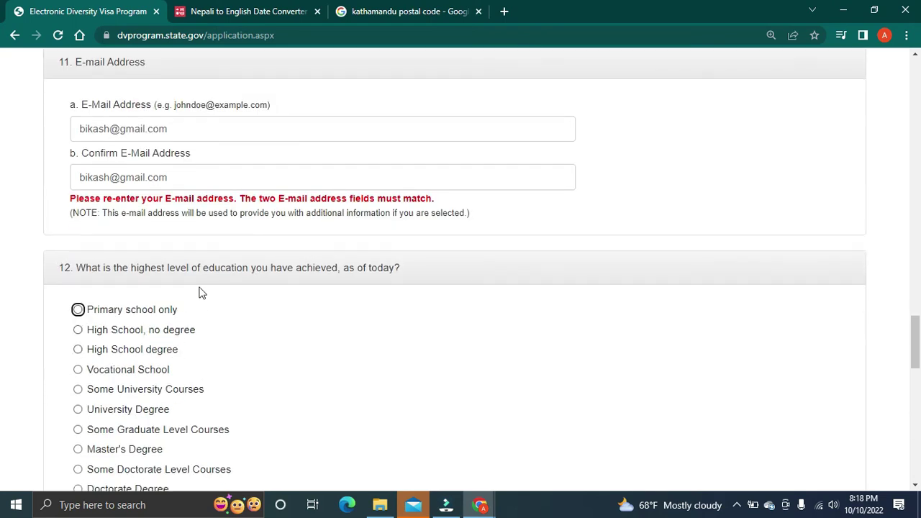
left_click(237, 239)
Step: Select High School degree as the highest level of education
scroll(224, 350, "down", 2)
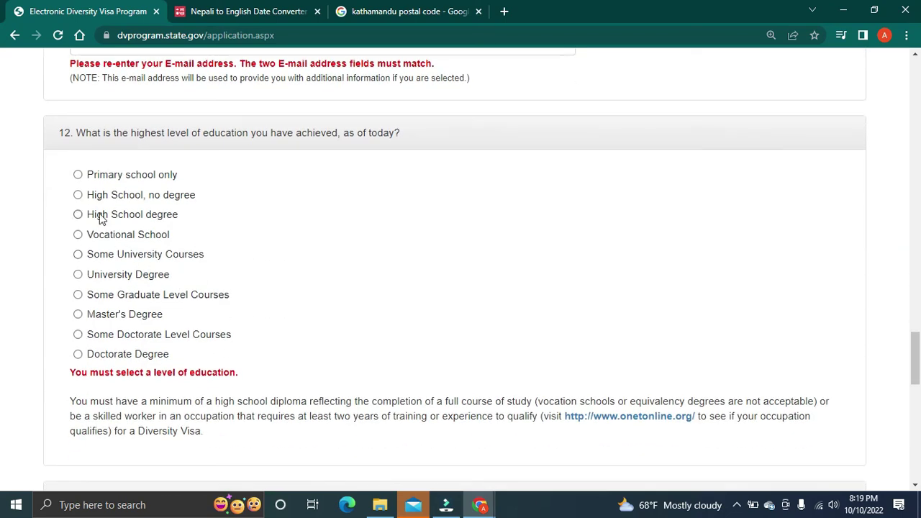
left_click(79, 216)
scroll(167, 376, "down", 2)
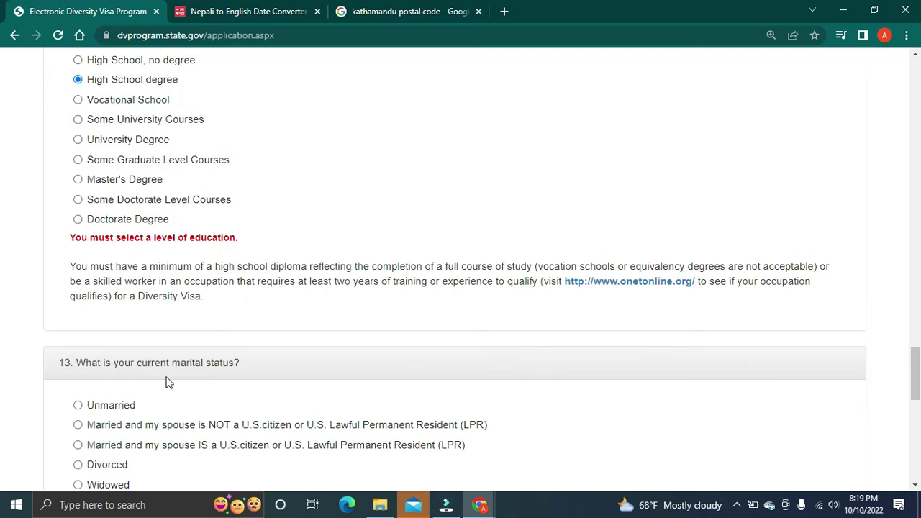
scroll(140, 306, "up", 1)
scroll(137, 314, "down", 2)
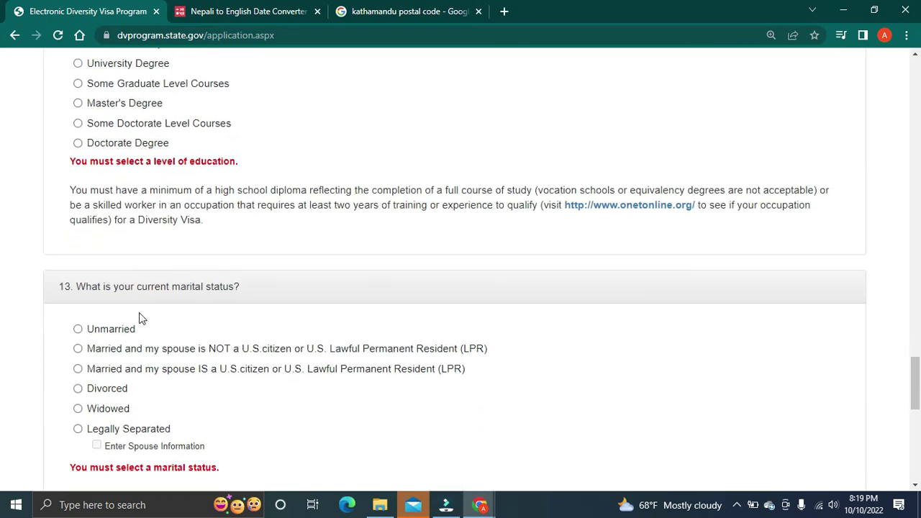
scroll(140, 319, "down", 2)
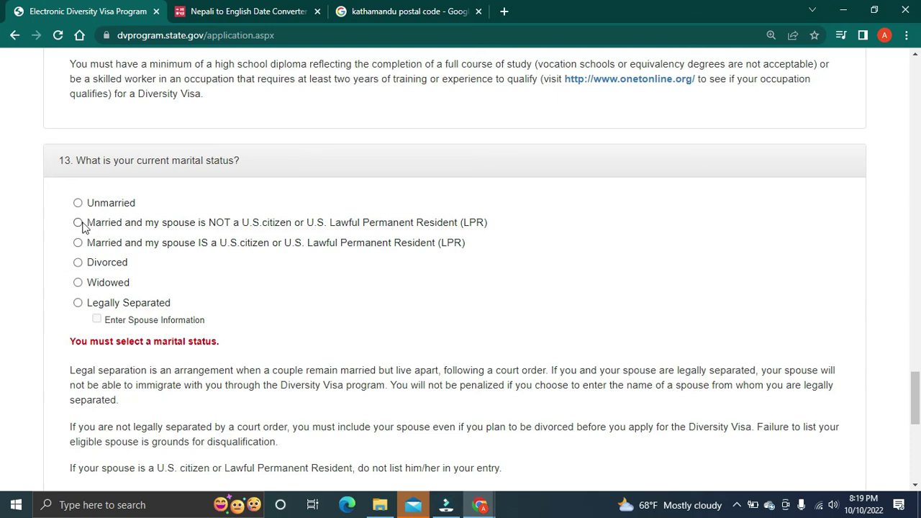
Step: Set marital status to Unmarried and leave Number of Children at 0
left_click(79, 204)
left_click(79, 223)
left_click(78, 203)
scroll(248, 399, "down", 3)
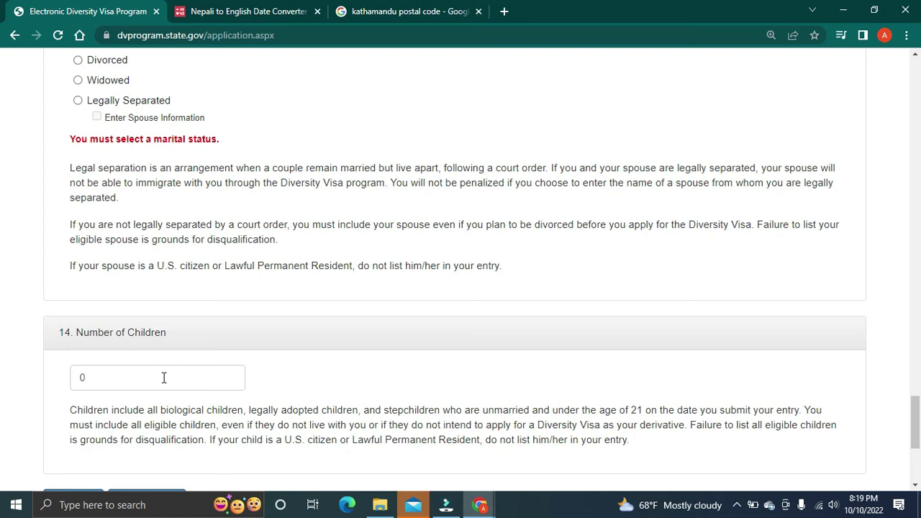
scroll(138, 325, "down", 2)
left_click(122, 244)
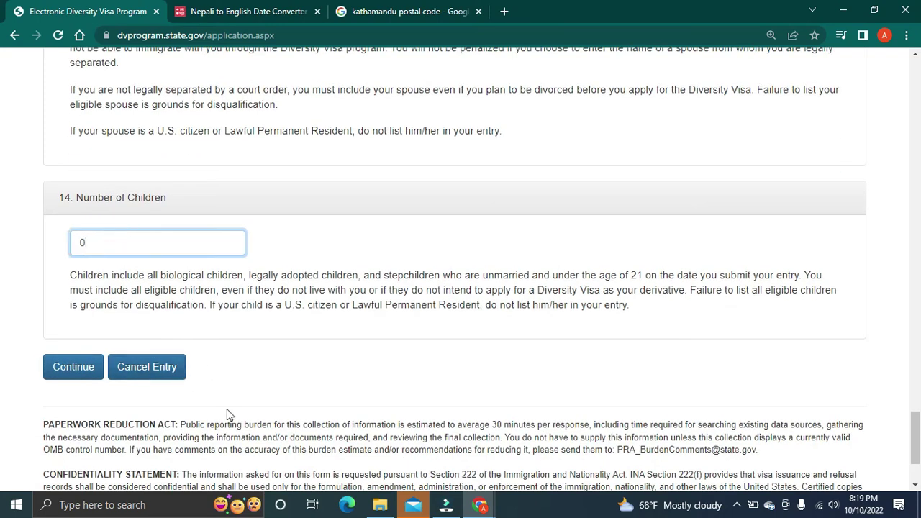
scroll(230, 411, "up", 4)
scroll(234, 416, "up", 16)
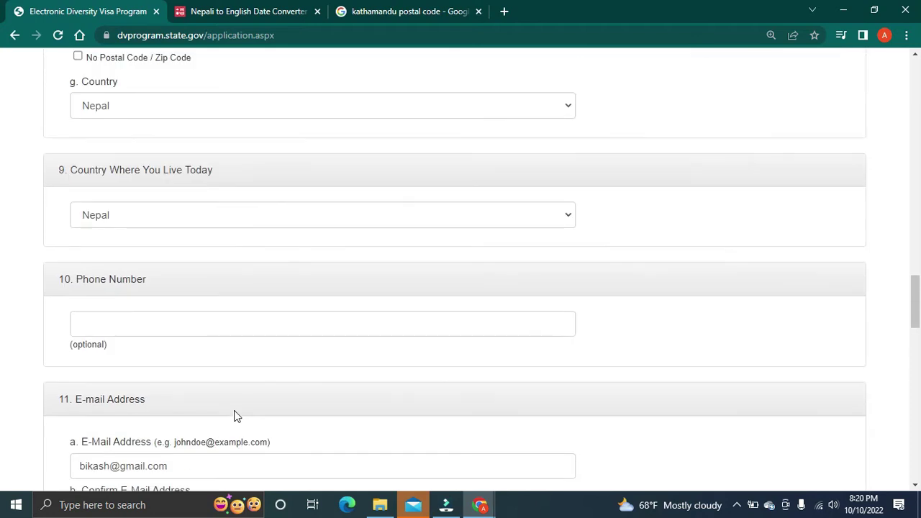
Step: Replace the entrant photograph with Temp-600x600.jpeg (1) from Downloads
scroll(234, 415, "up", 7)
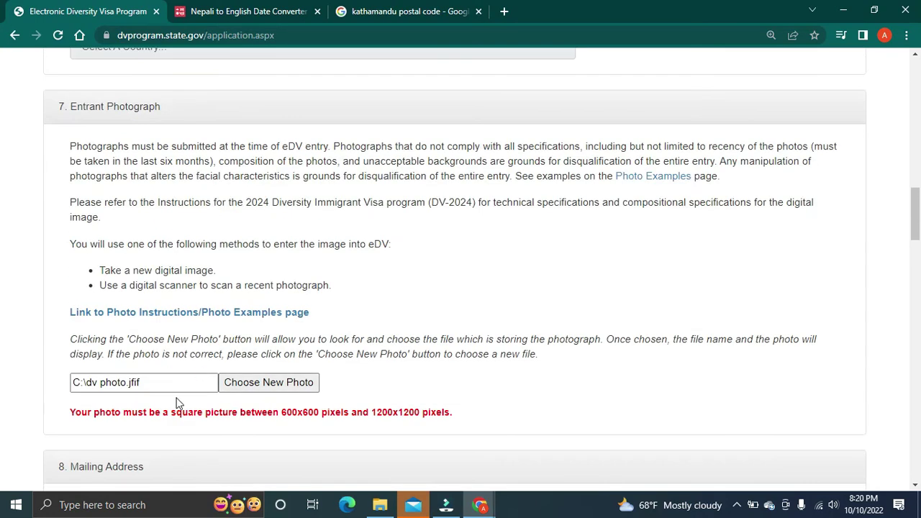
left_click(299, 383)
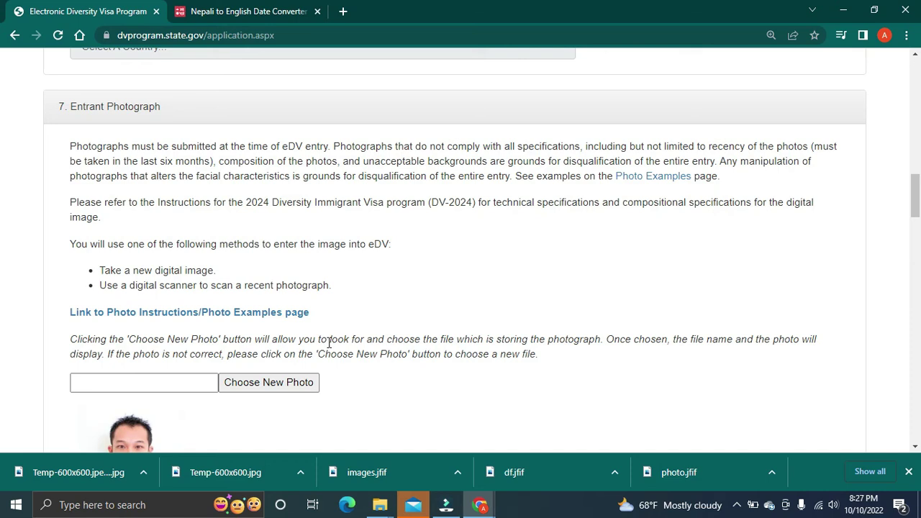
left_click(279, 387)
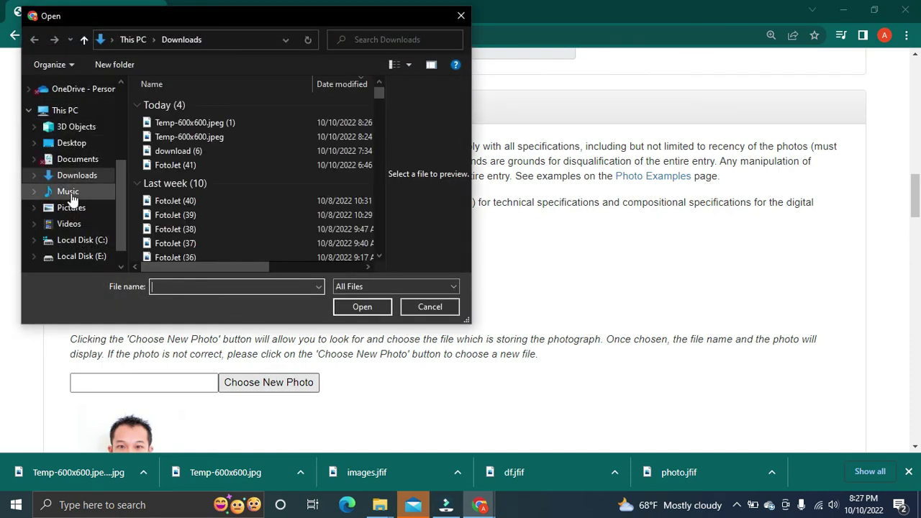
left_click(79, 180)
left_click(191, 123)
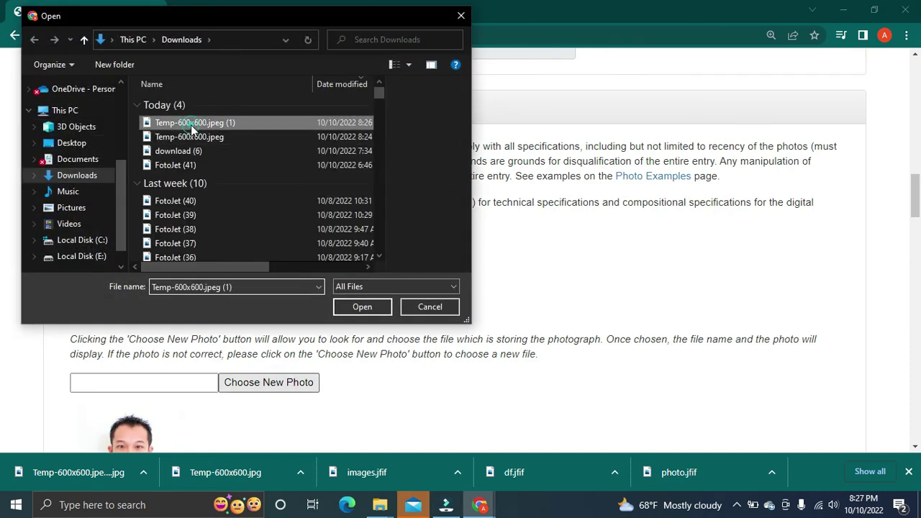
left_click(362, 307)
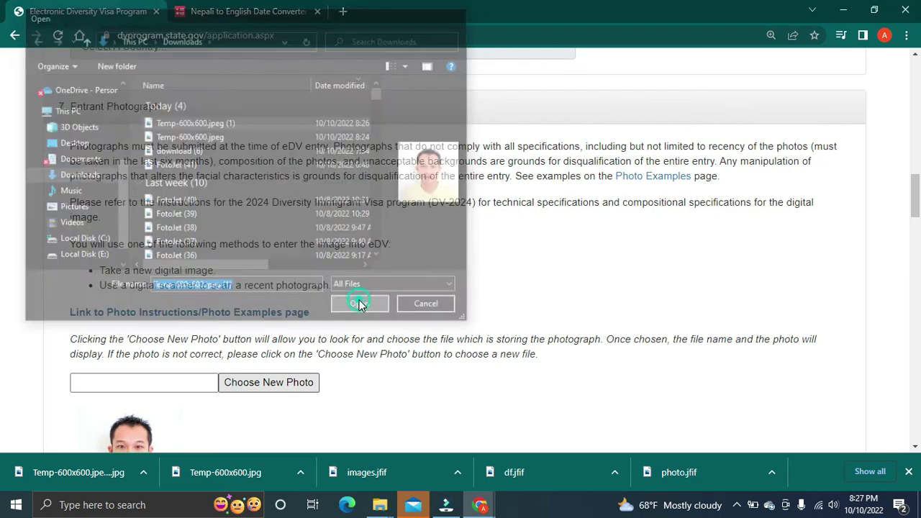
Step: Continue the form on to the entry review page
scroll(254, 403, "down", 20)
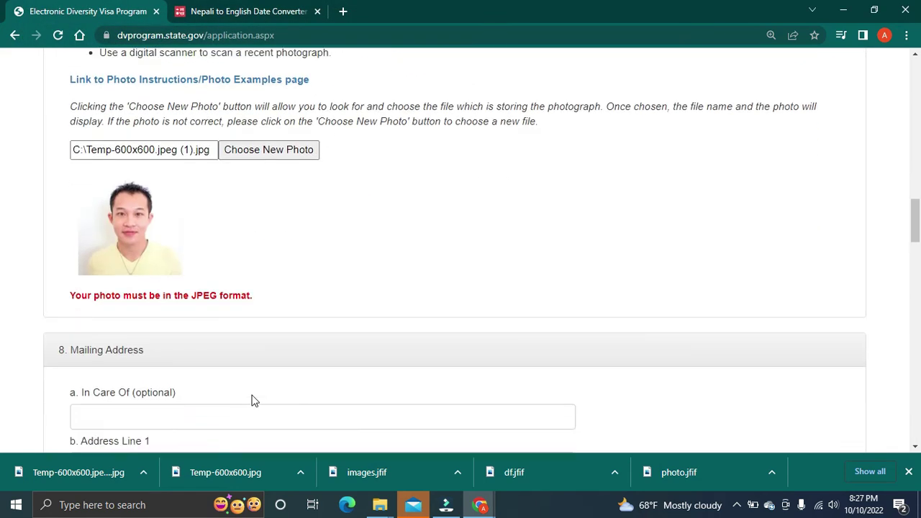
scroll(248, 398, "down", 10)
left_click(74, 205)
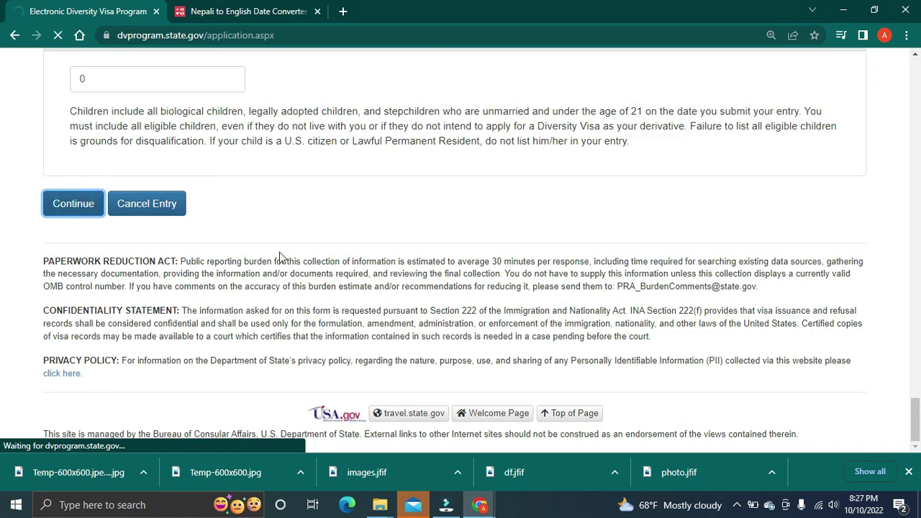
Step: Scroll through Part One - Entrant Information, checking answers down to marital status and children
scroll(280, 257, "up", 4)
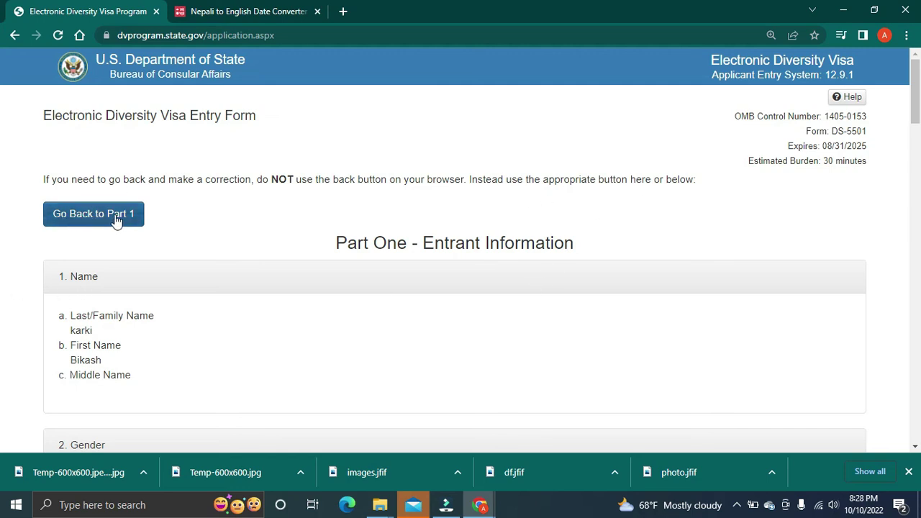
scroll(254, 280, "down", 3)
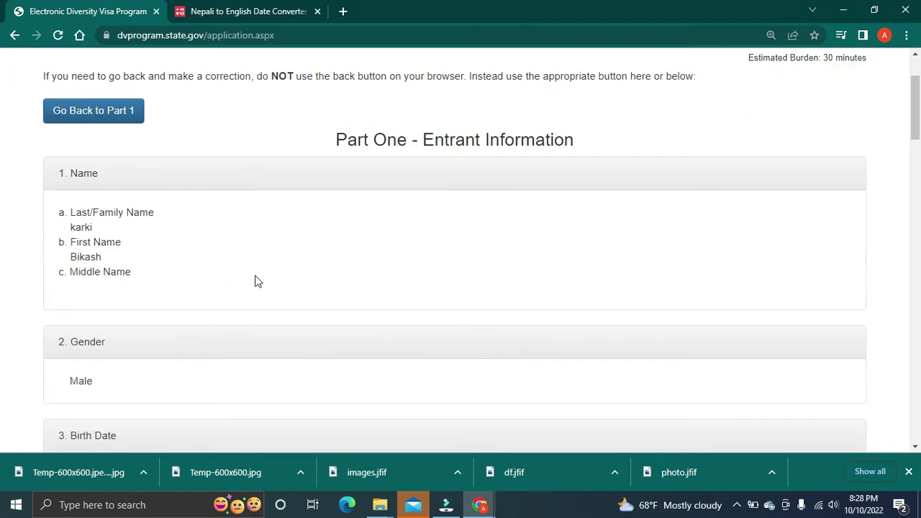
scroll(144, 245, "up", 1)
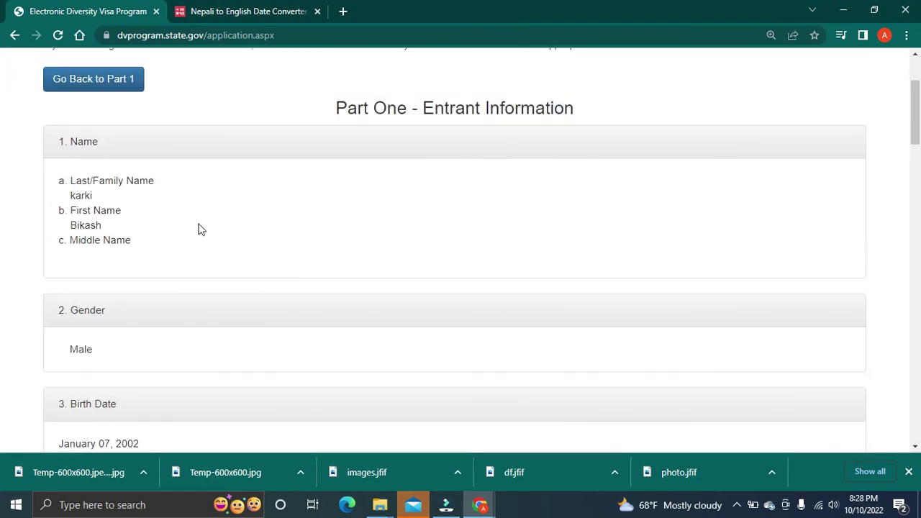
scroll(239, 283, "down", 2)
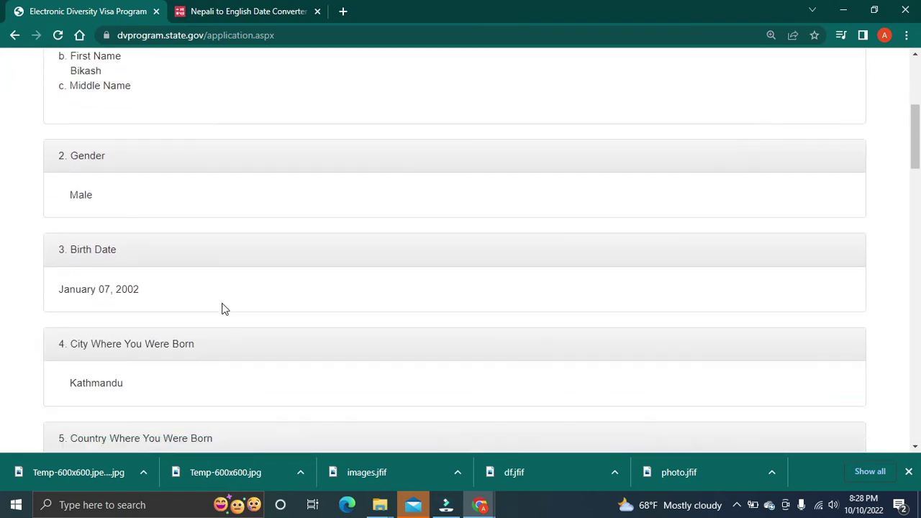
scroll(221, 309, "down", 2)
scroll(222, 287, "down", 2)
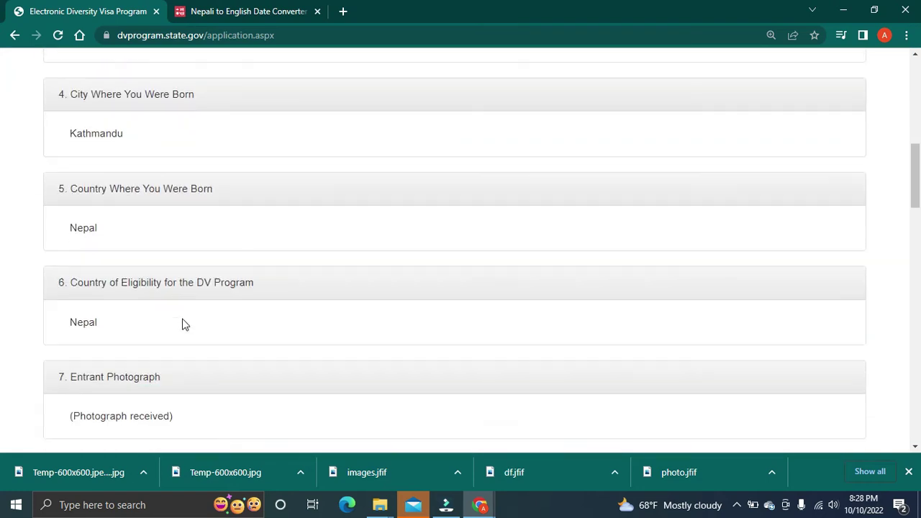
scroll(216, 327, "down", 3)
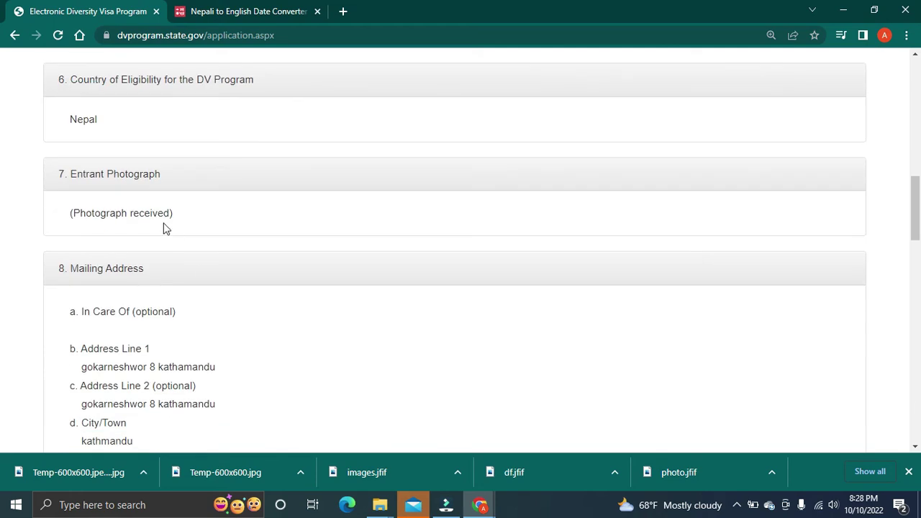
scroll(303, 295, "down", 5)
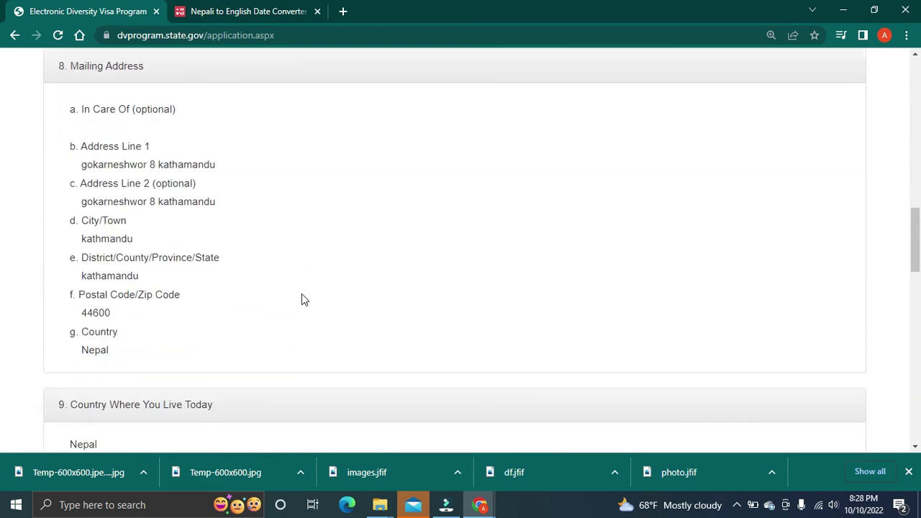
scroll(301, 294, "down", 12)
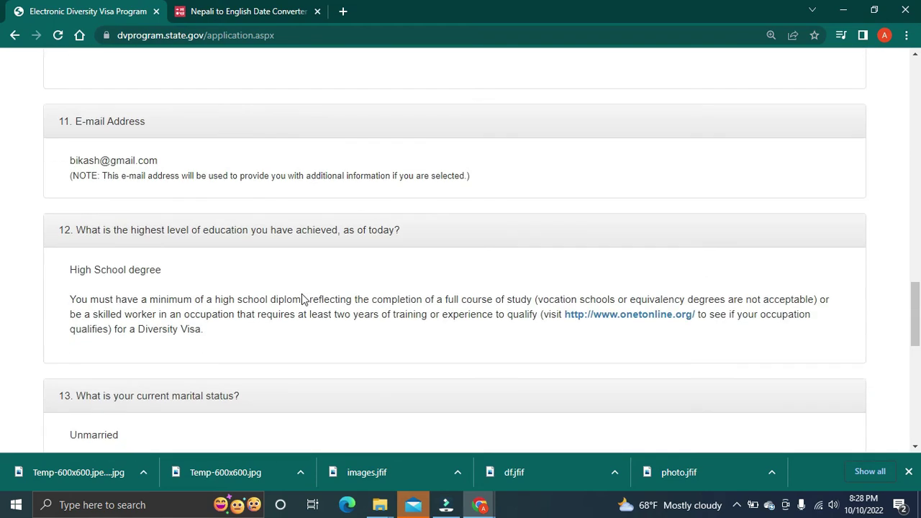
scroll(302, 299, "down", 1)
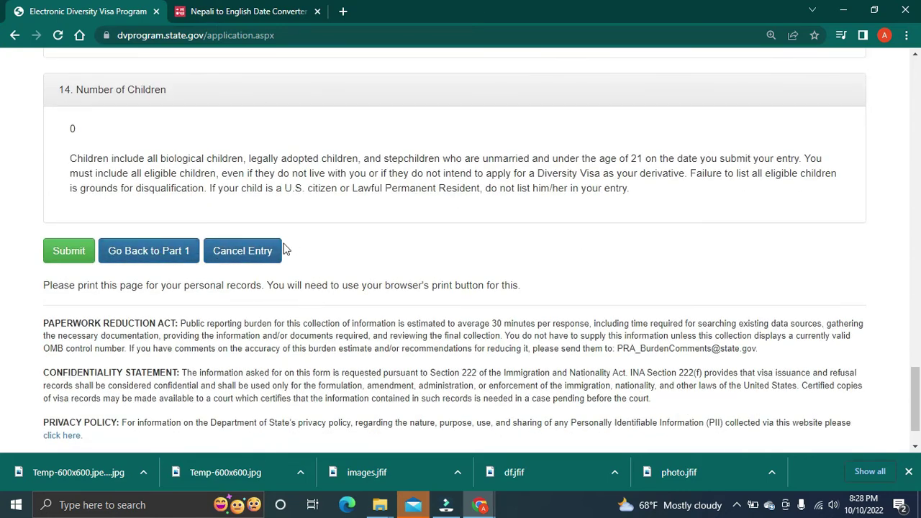
scroll(232, 349, "down", 1)
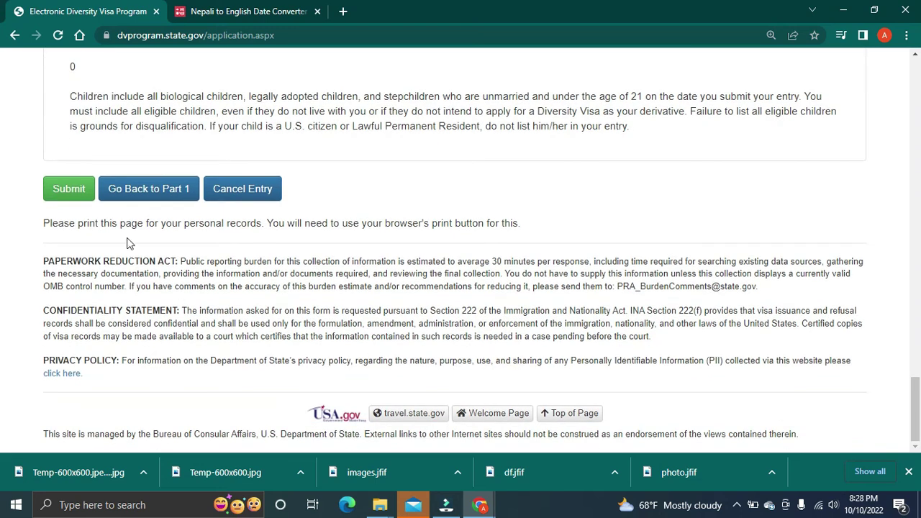
scroll(273, 308, "up", 5)
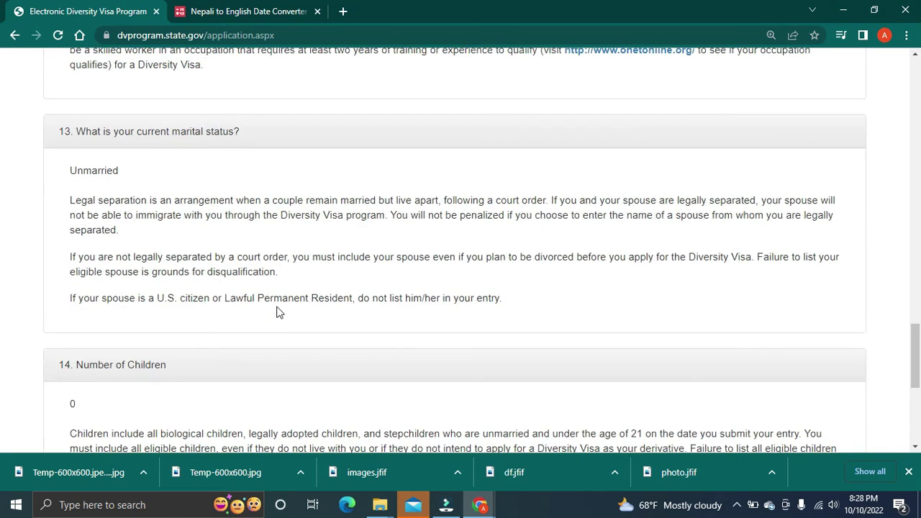
scroll(250, 336, "down", 5)
Step: Submit the DV-2024 entry and highlight the confirmation number on the Entry Received page
left_click(65, 196)
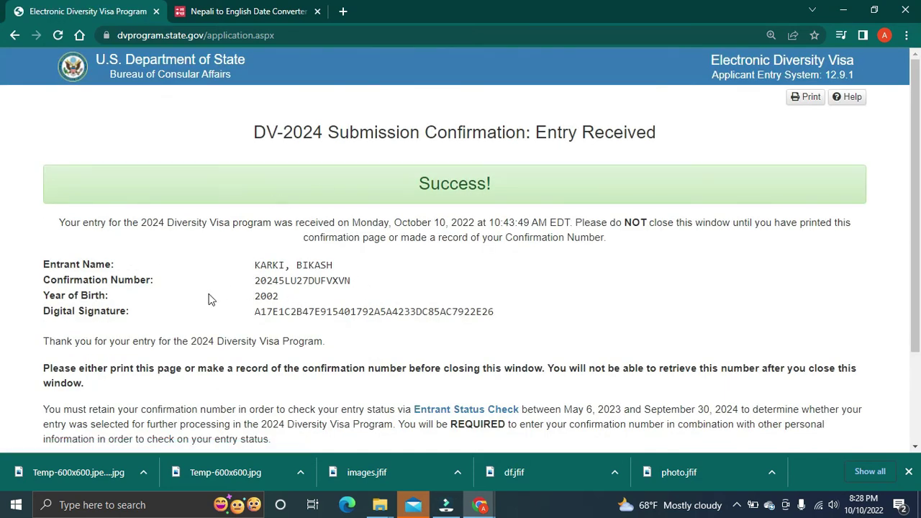
left_click_drag(352, 282, 240, 287)
left_click(343, 284)
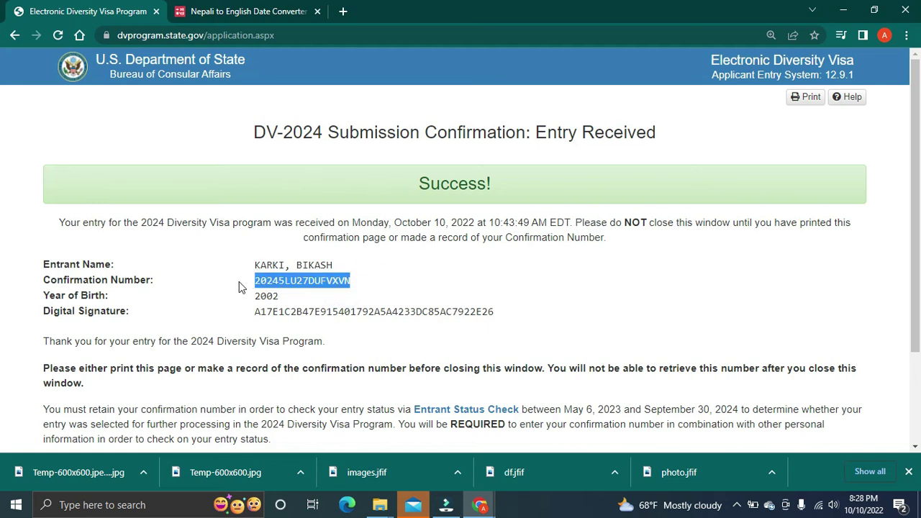
left_click(309, 290)
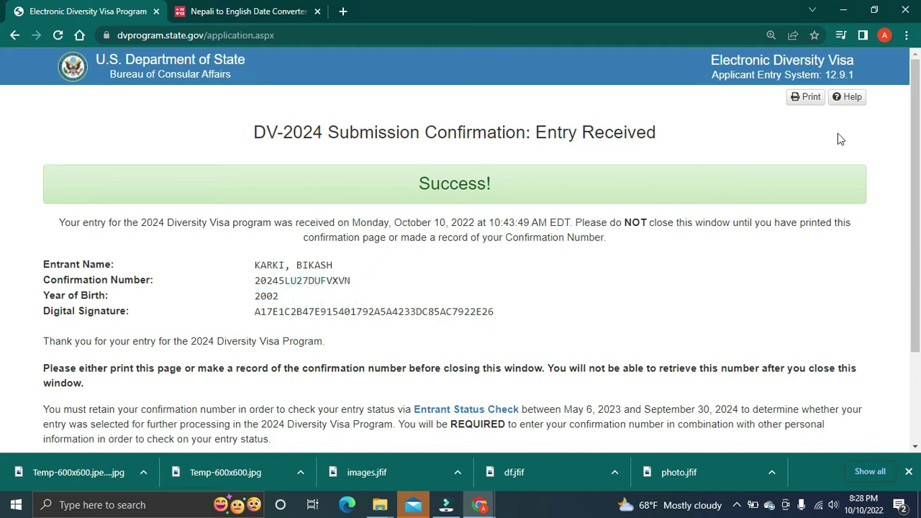
left_click(806, 97)
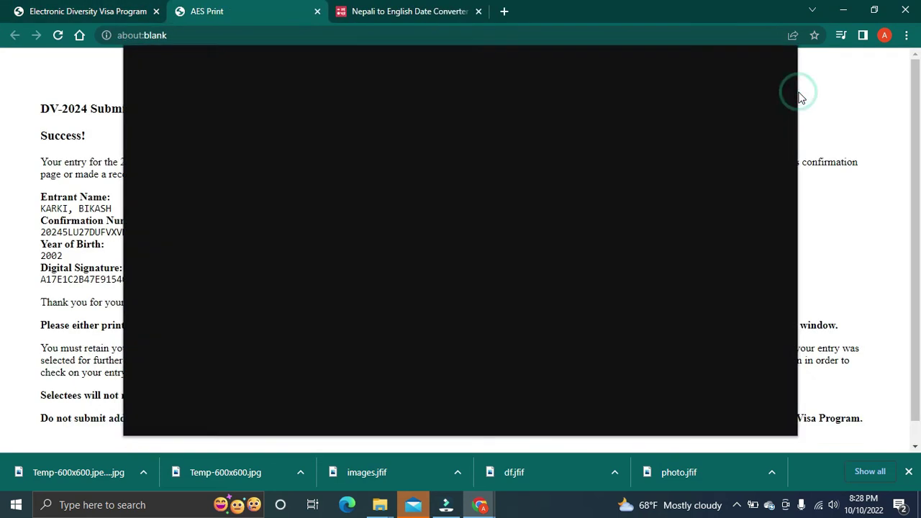
left_click(734, 108)
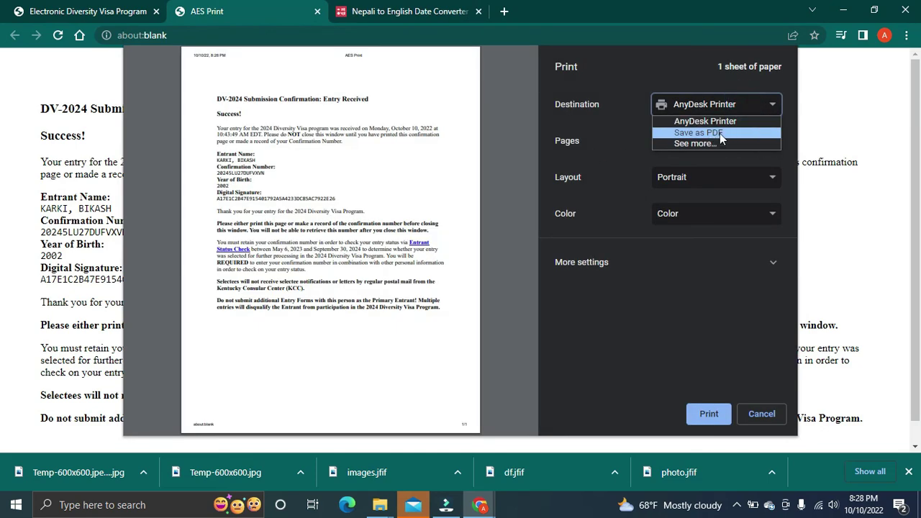
left_click(761, 415)
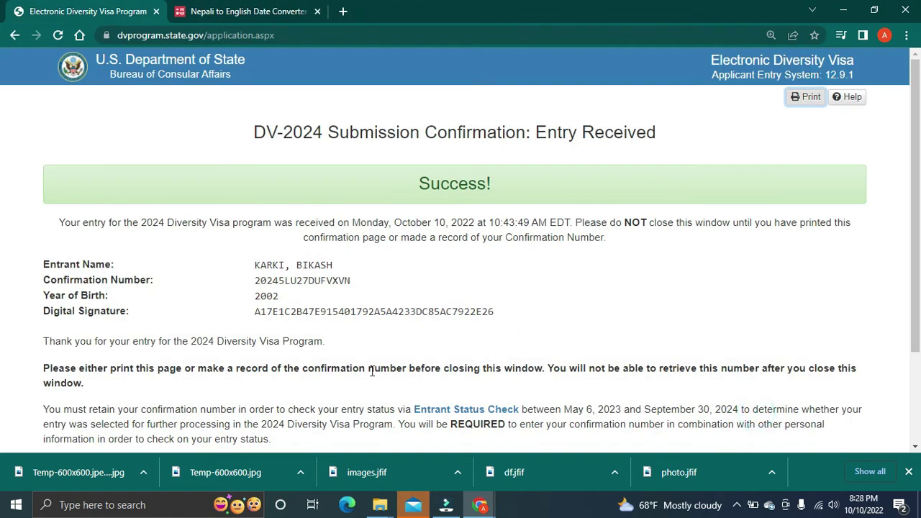
left_click_drag(364, 281, 209, 285)
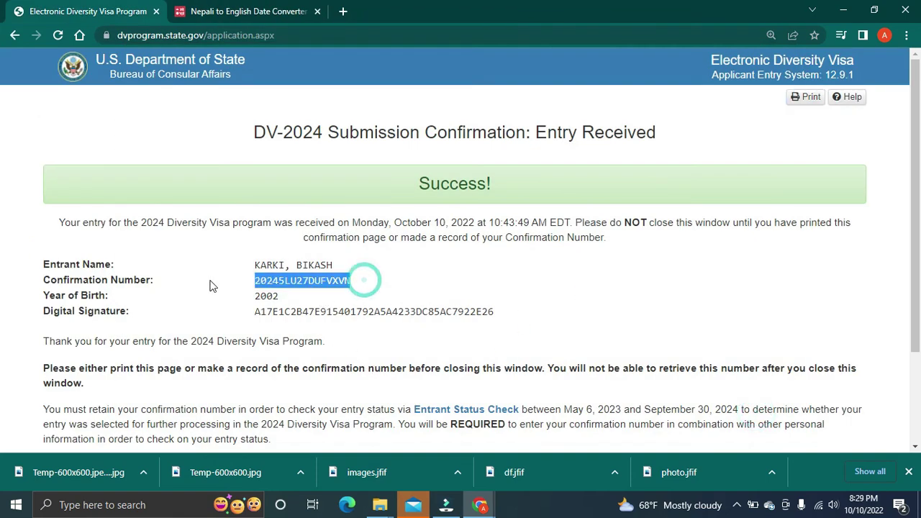
left_click(326, 300)
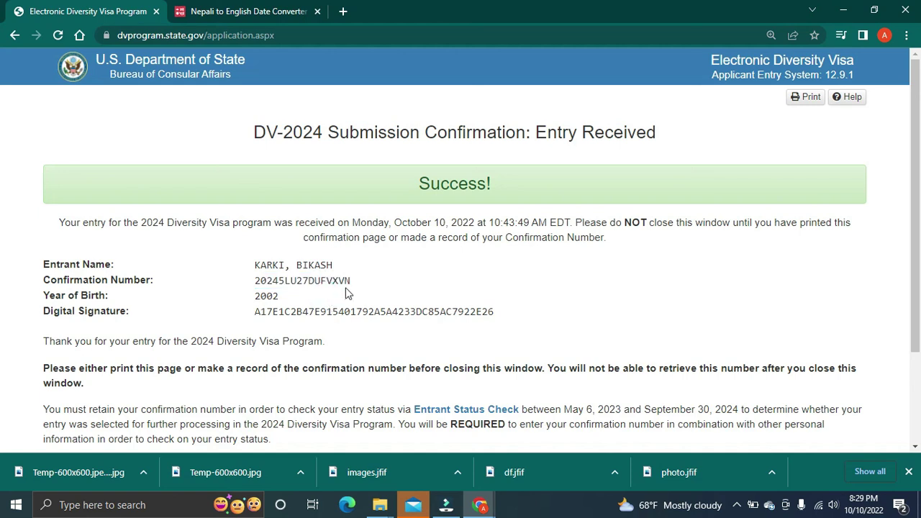
left_click_drag(353, 282, 247, 292)
left_click(321, 295)
Step: Go back to the entry review and scroll up to Part One's Gender and Birth Date
left_click(15, 35)
scroll(244, 209, "up", 5)
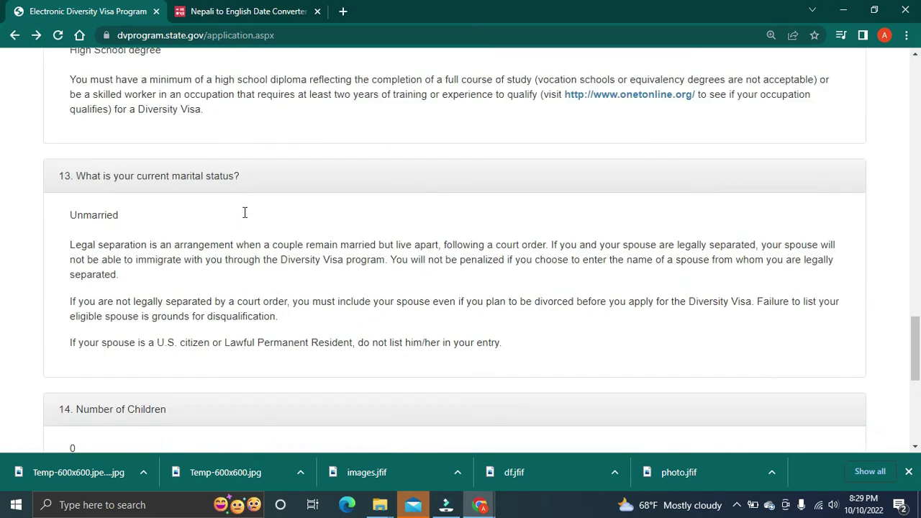
scroll(487, 446, "up", 4)
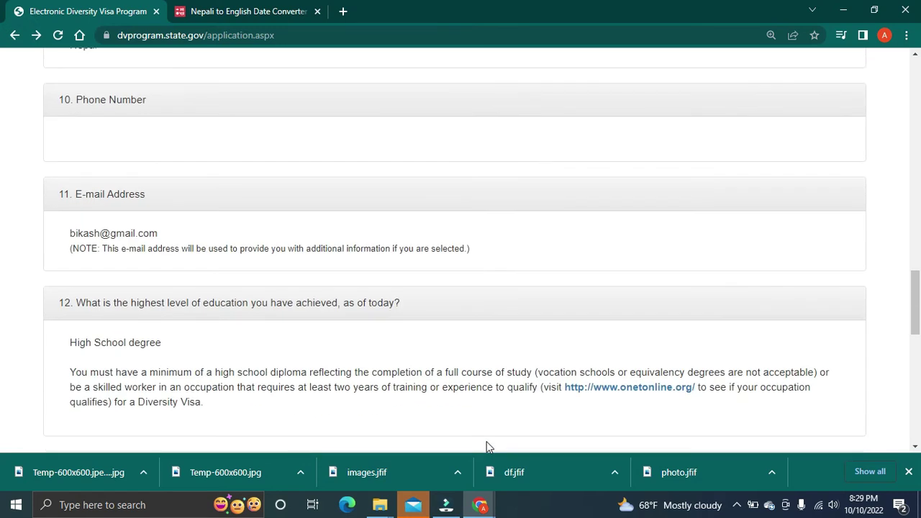
scroll(393, 414, "up", 1)
scroll(400, 349, "up", 7)
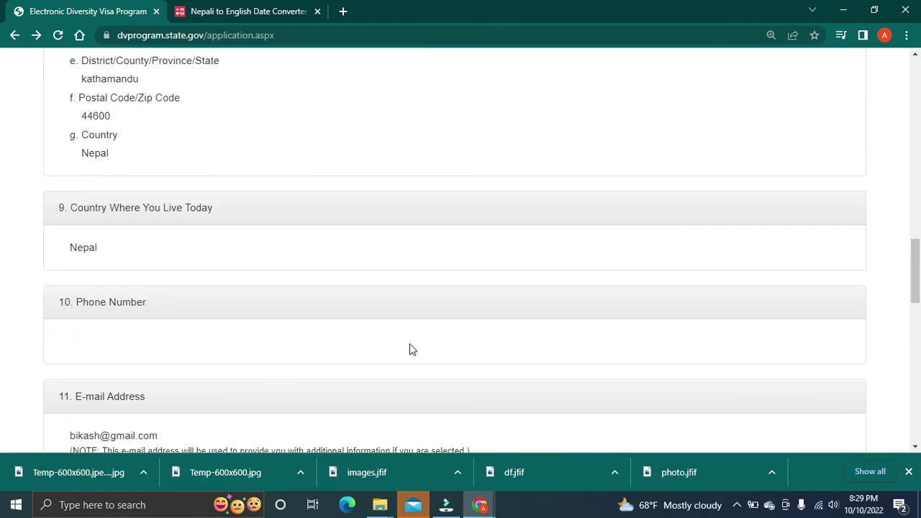
scroll(401, 350, "up", 13)
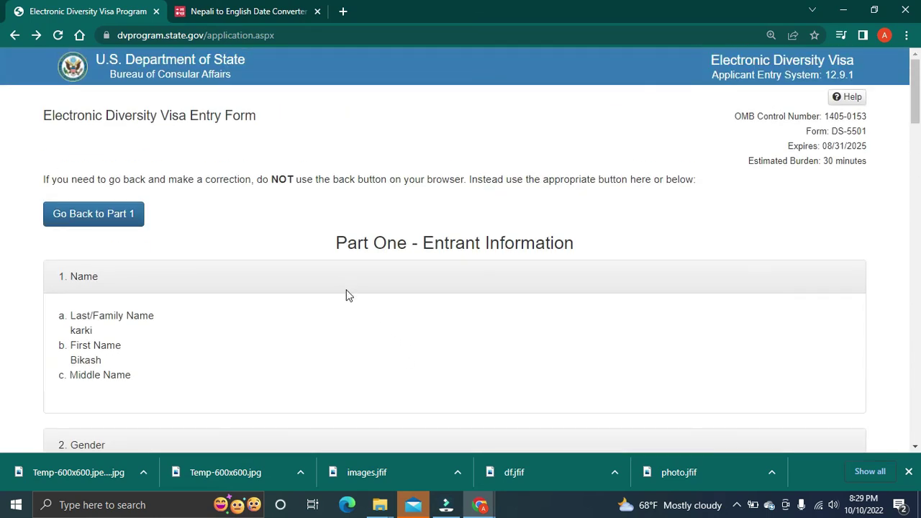
scroll(342, 318, "down", 3)
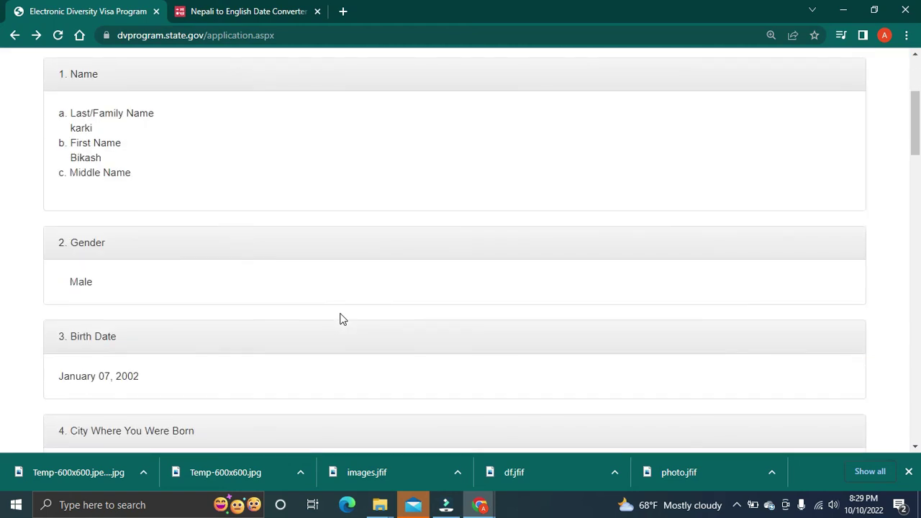